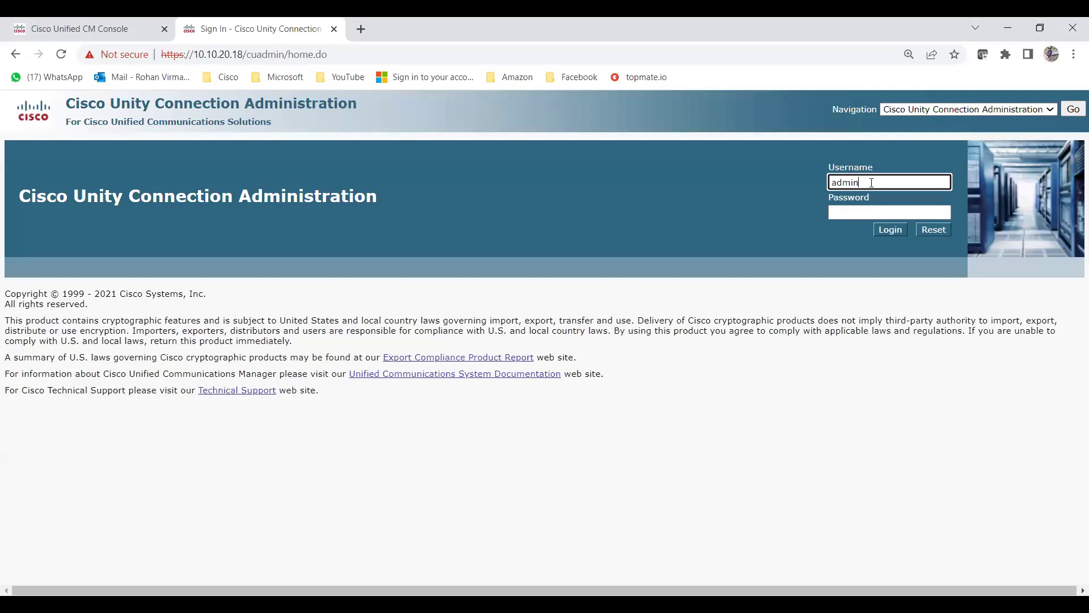
Sign in to Cisco Unity Connection Administration with the administrator account and its password
type("trator")
key("Tab")
type("*********")
key("Return")
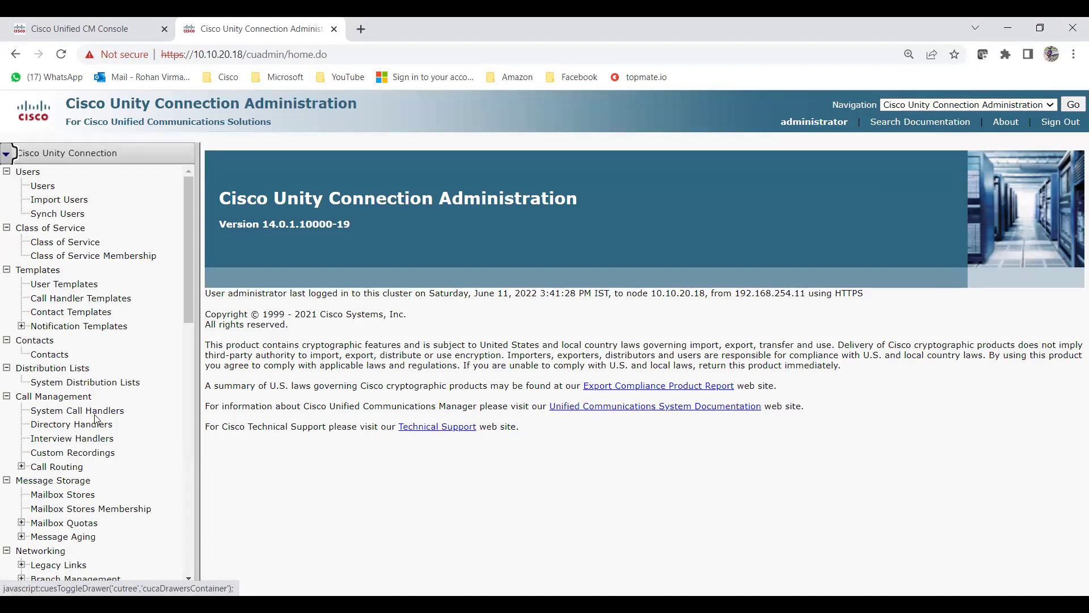
Open the Opening Greeting handler from the System Call Handlers list
left_click(73, 413)
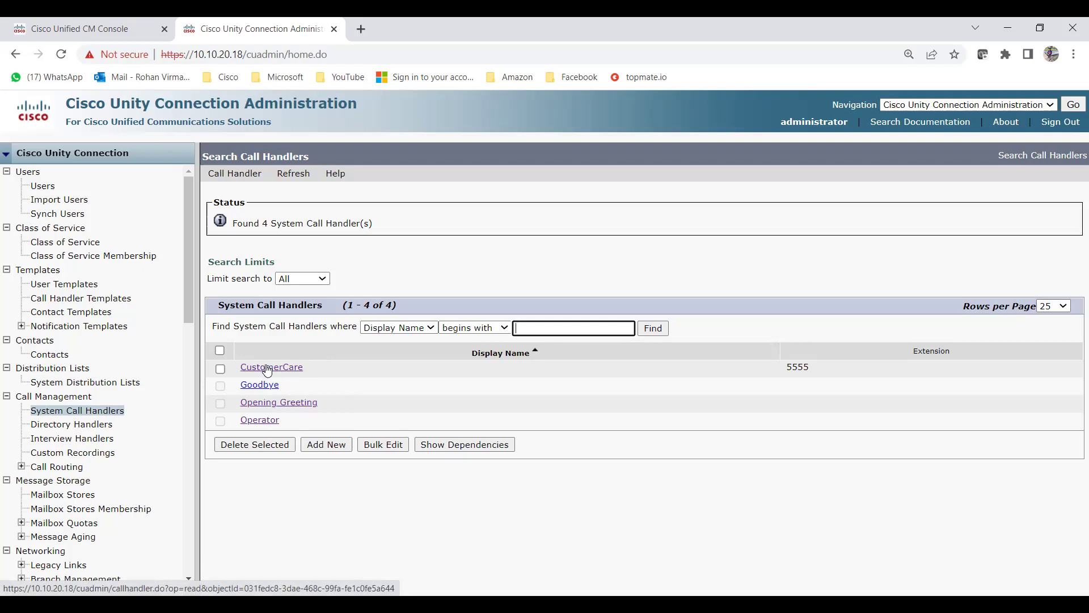
left_click(285, 406)
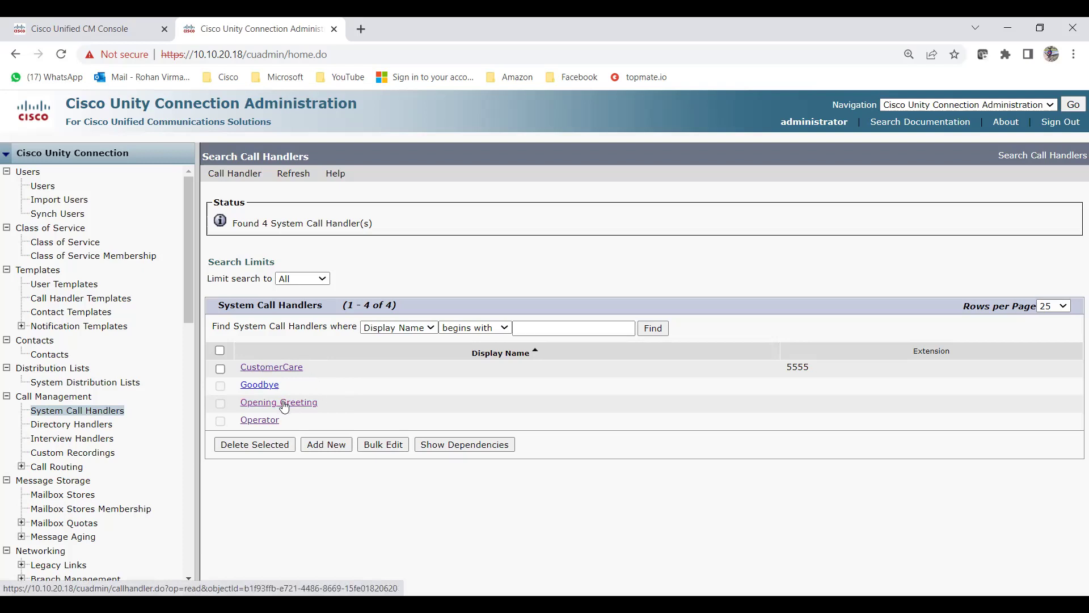
left_click(284, 406)
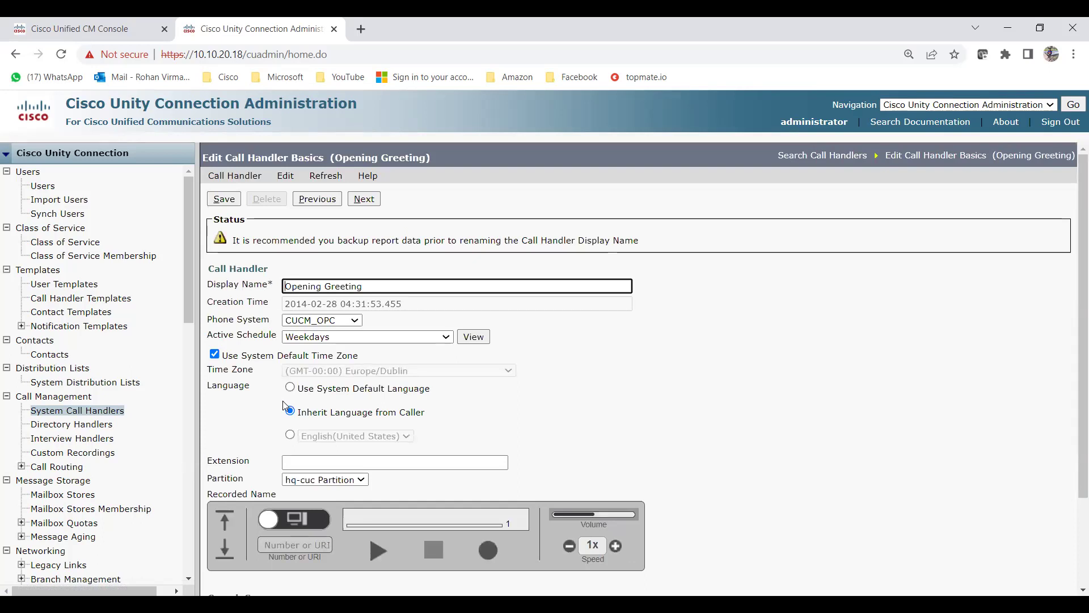
Give the Opening Greeting call handler extension 7777 and save it
left_click(296, 463)
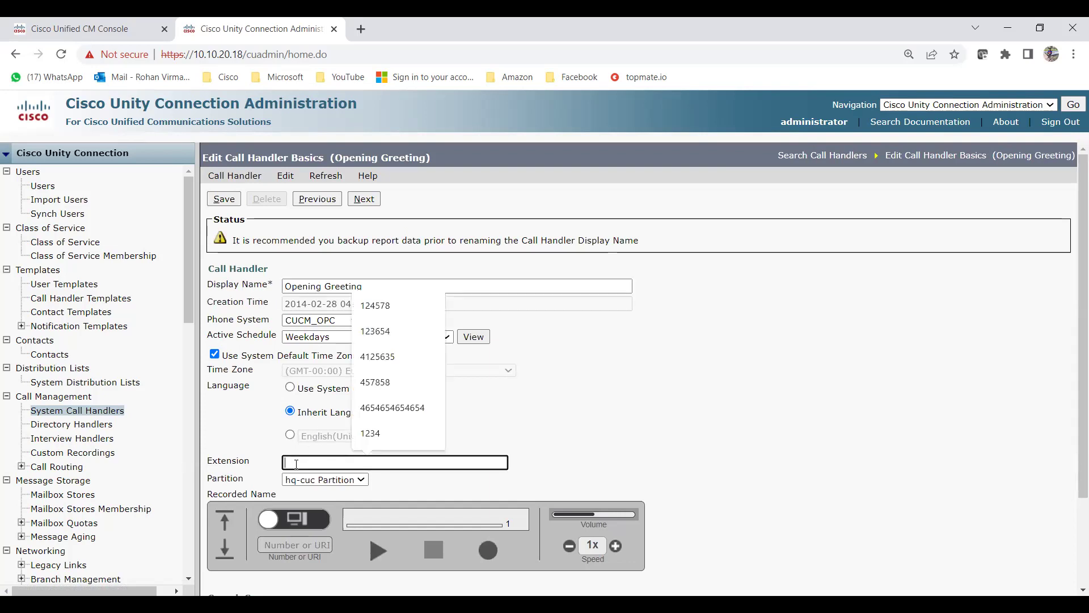
type("7777")
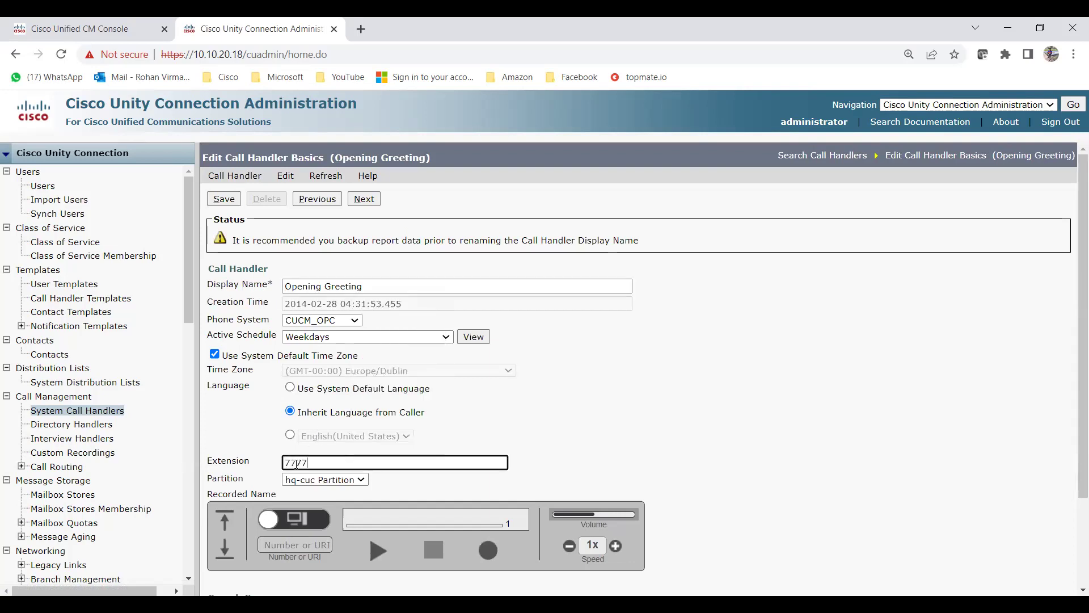
left_click(231, 204)
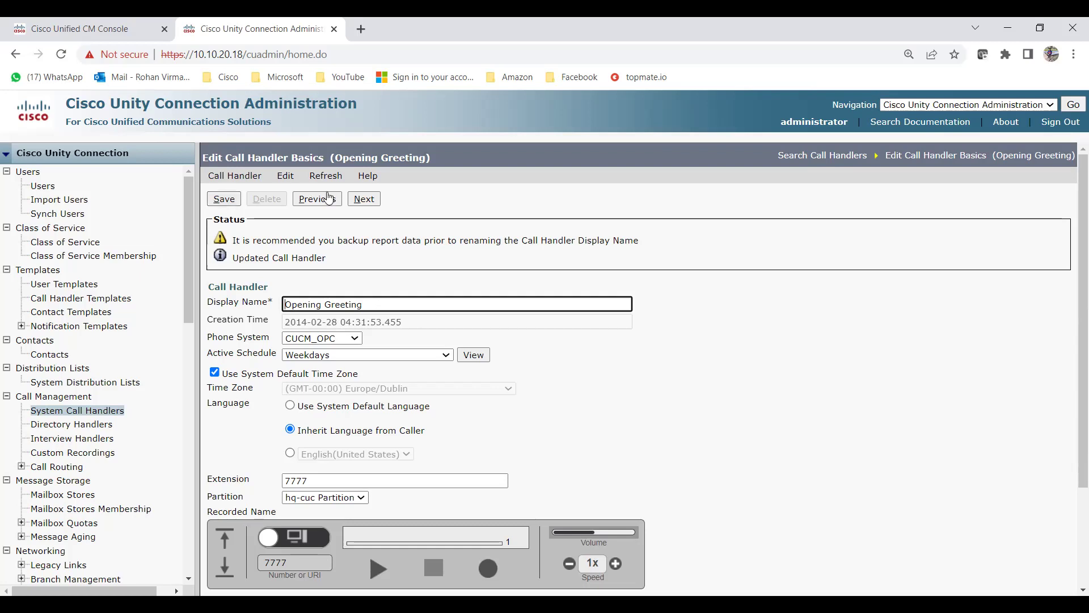
left_click(293, 180)
mouse_move(292, 181)
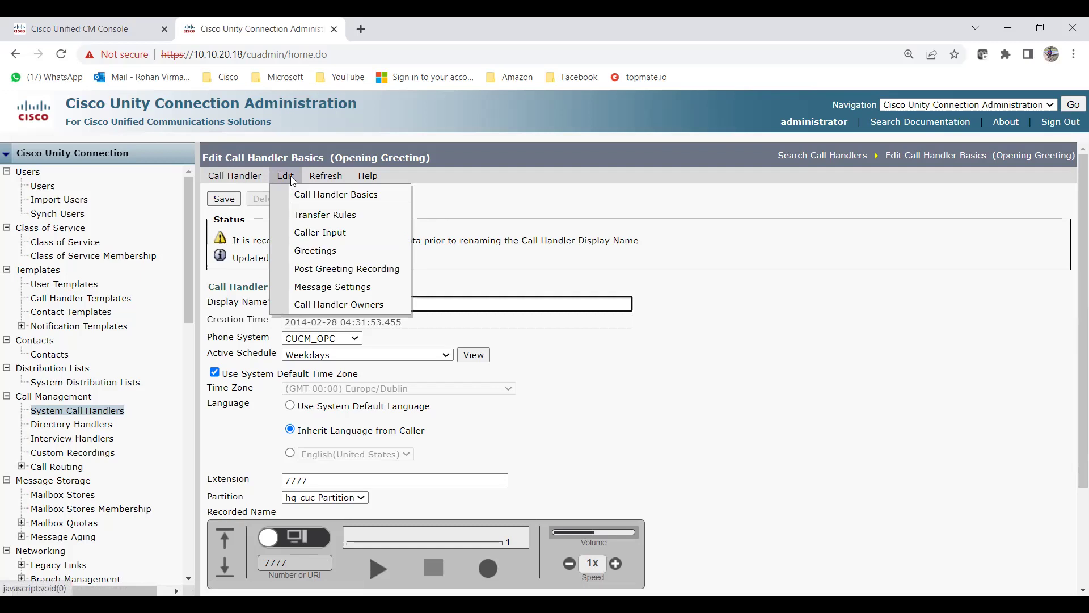
Go to Opening Greeting's Caller Input keys and open the settings for key 1
left_click(333, 233)
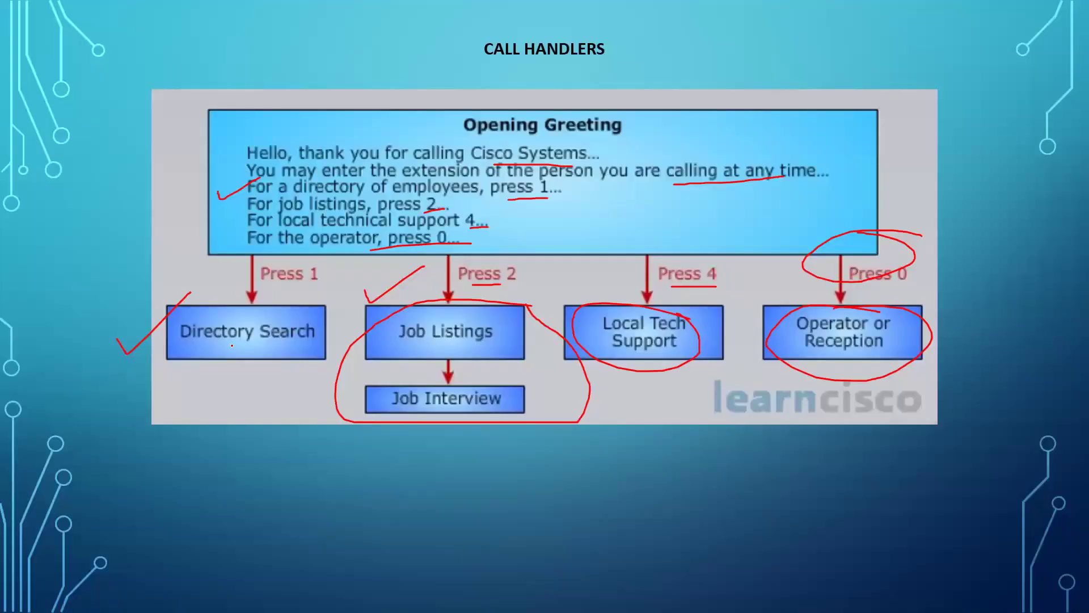
left_click_drag(232, 345, 286, 344)
mouse_move(312, 306)
left_mouse_down()
mouse_move(164, 299)
mouse_move(324, 366)
mouse_move(291, 298)
left_mouse_up()
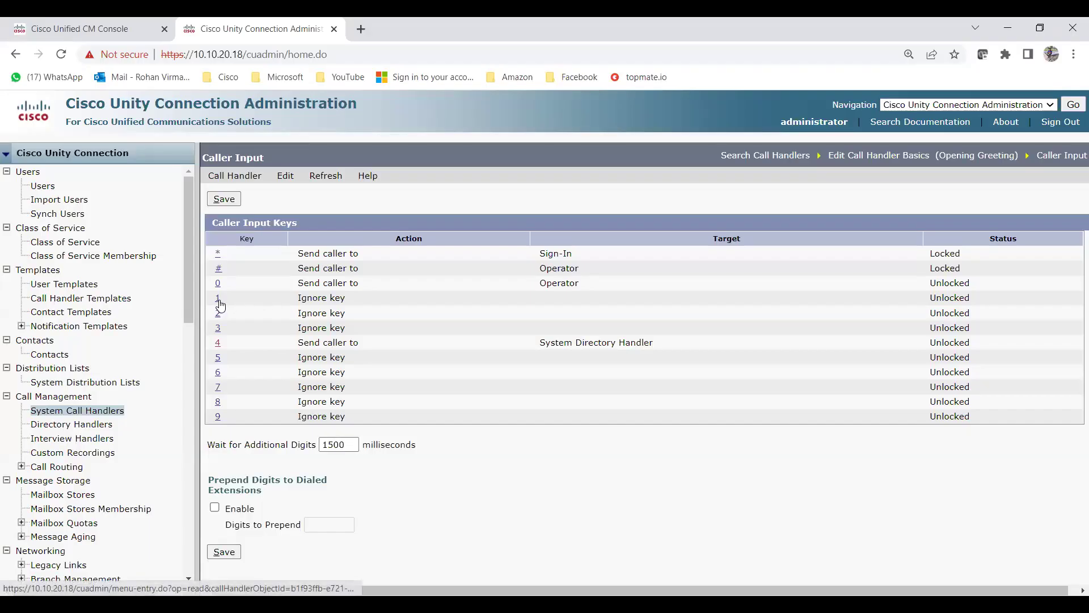
left_click(218, 299)
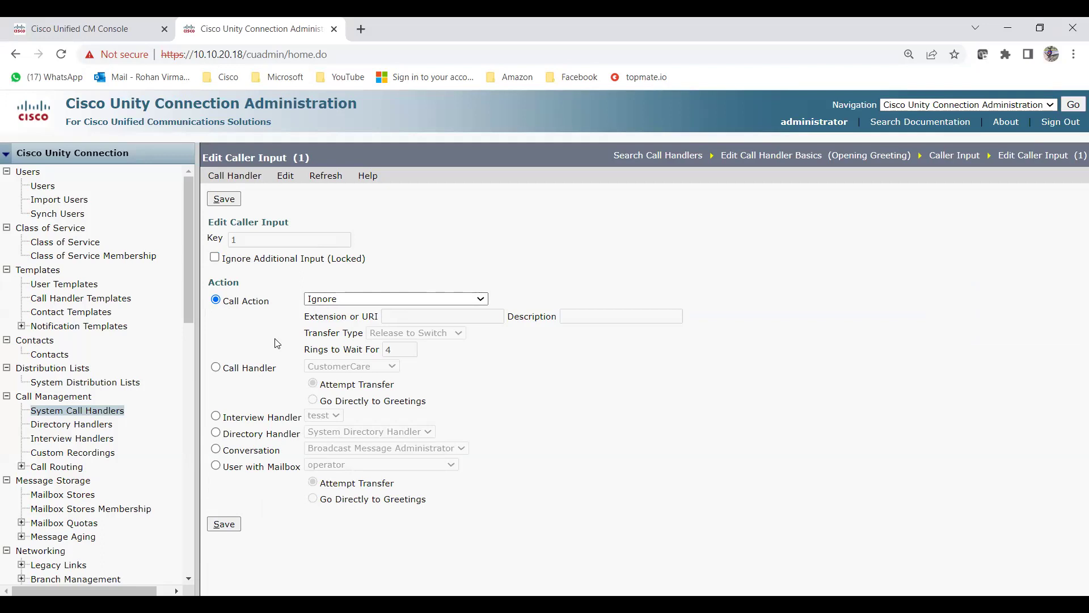
Route key 1 to System Directory Handler, save, and list the directory handlers
left_click(216, 417)
left_click(216, 433)
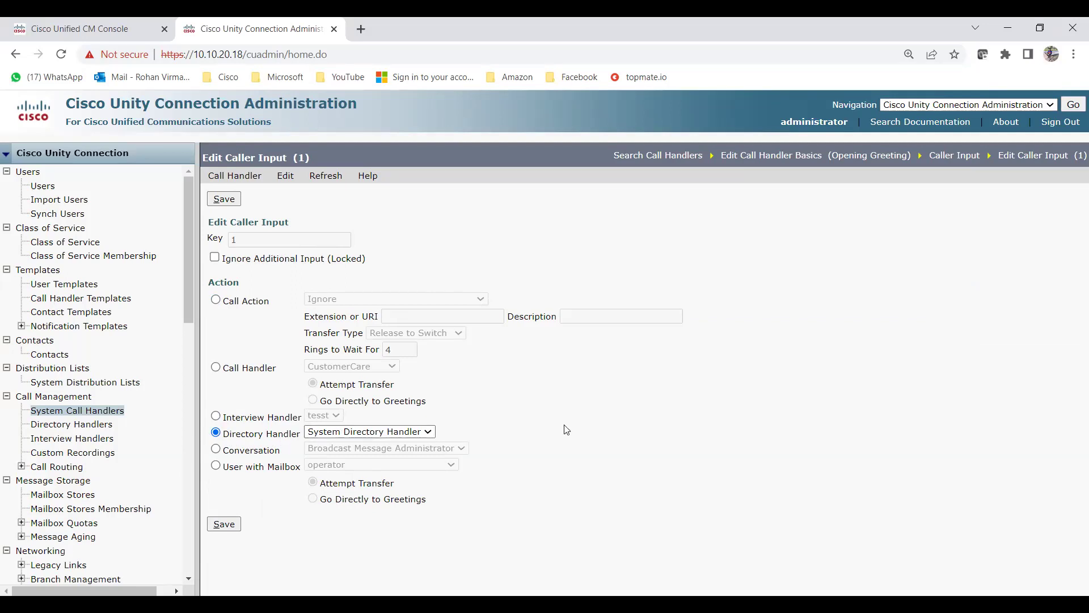
left_click(226, 525)
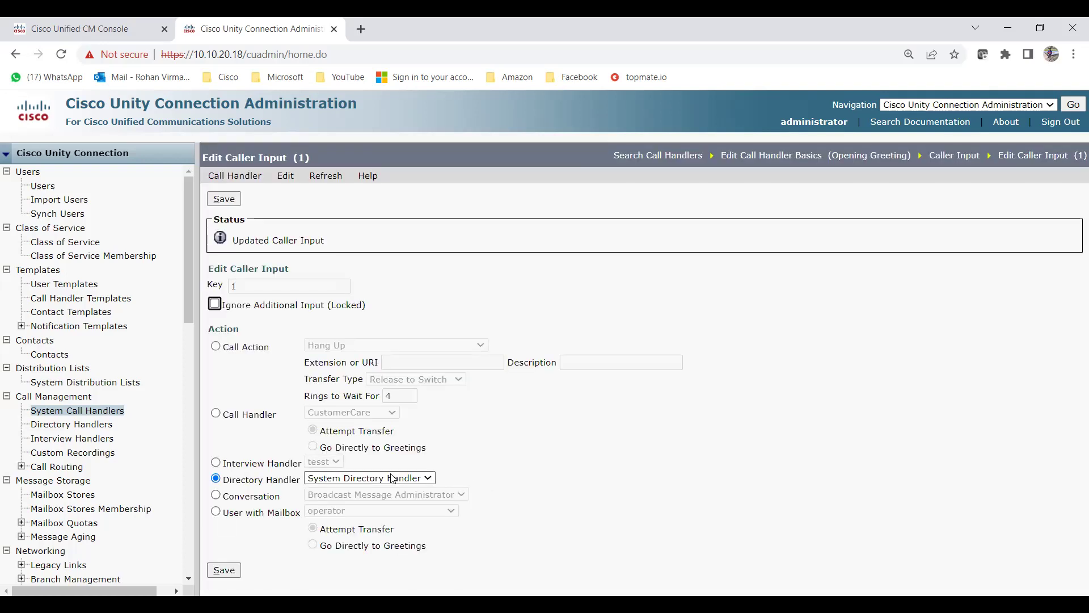
left_click_drag(338, 242, 237, 242)
left_click(368, 244)
left_click(78, 426)
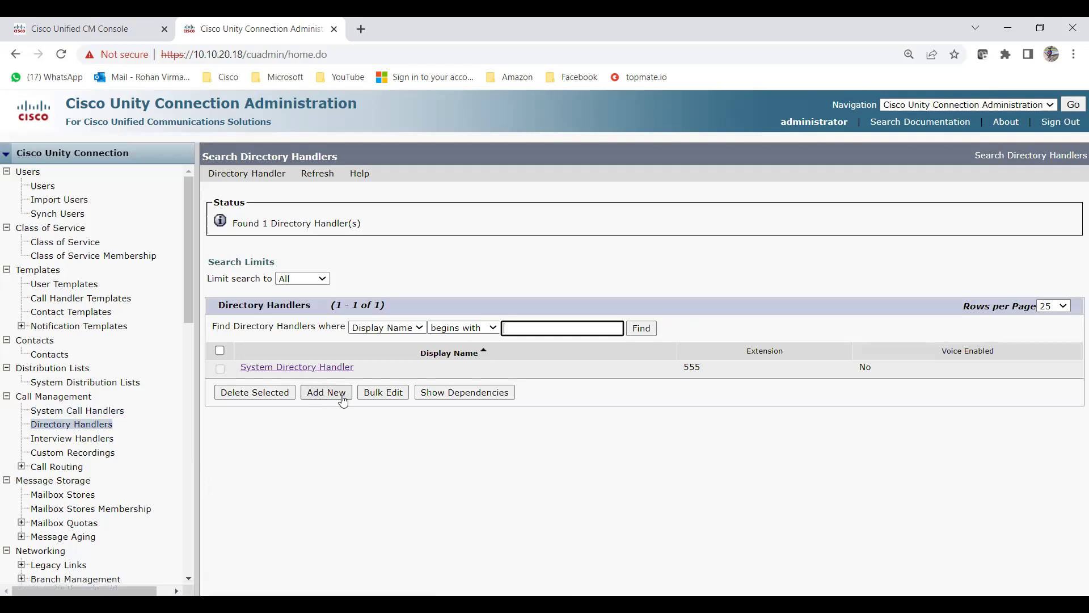
Review System Directory Handler's settings, then list the interview handlers
left_click(303, 373)
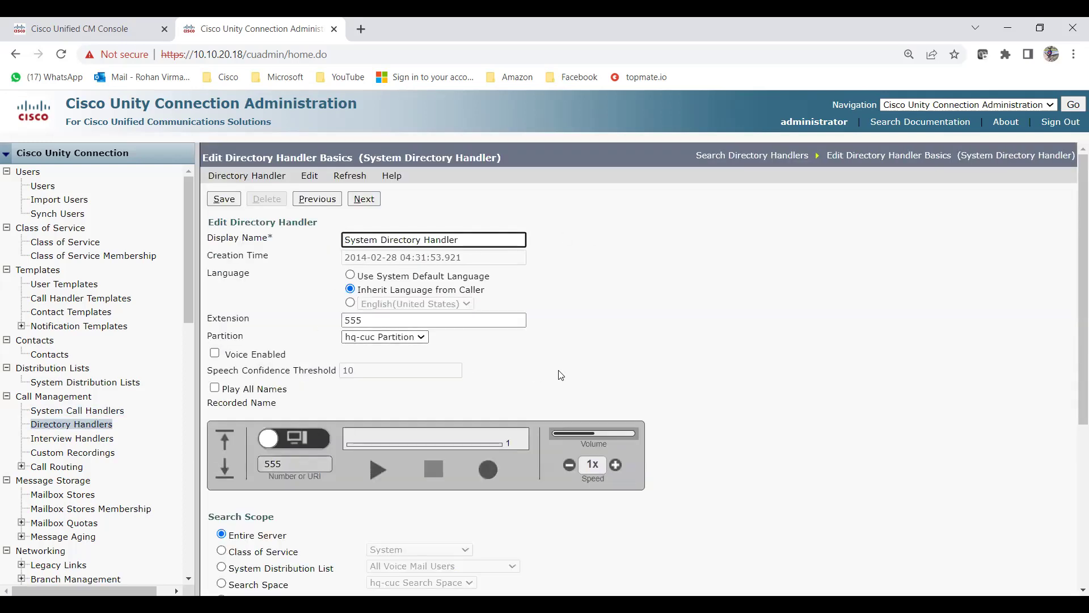
scroll(561, 375, "down", 2)
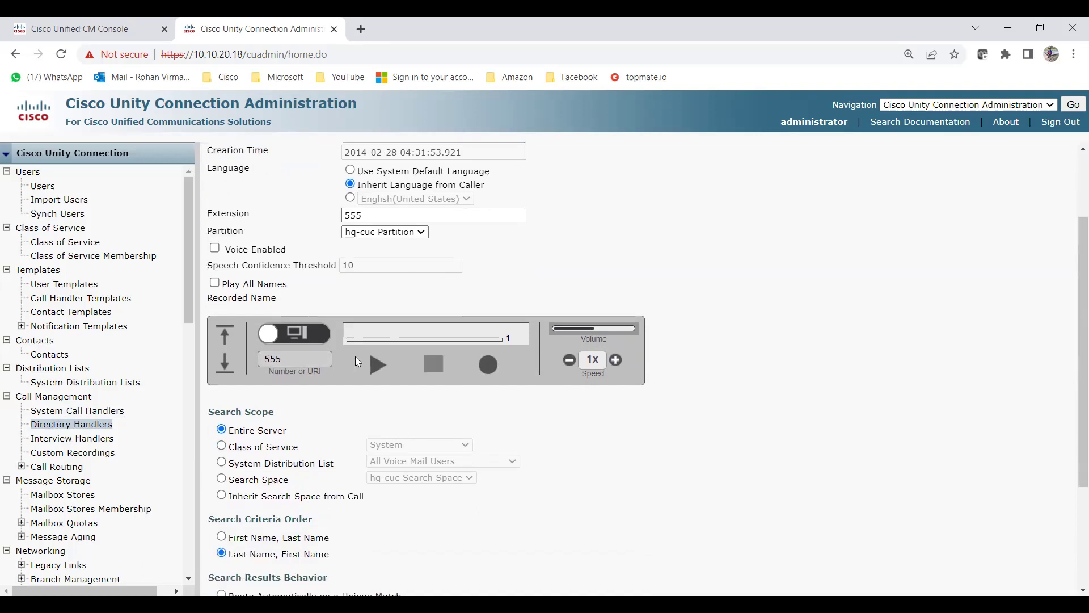
scroll(295, 335, "down", 2)
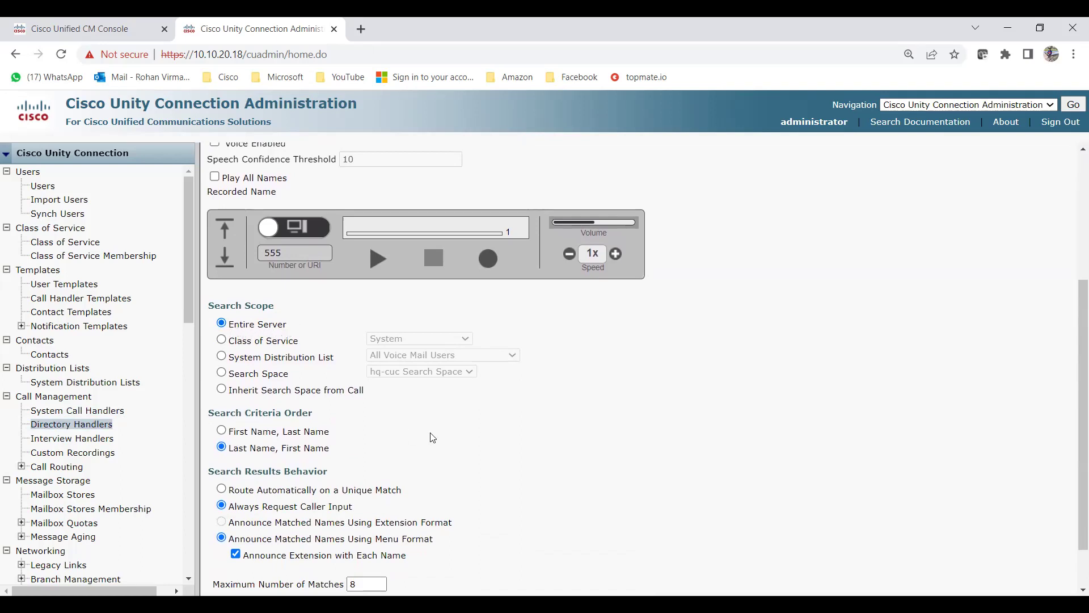
scroll(432, 438, "down", 1)
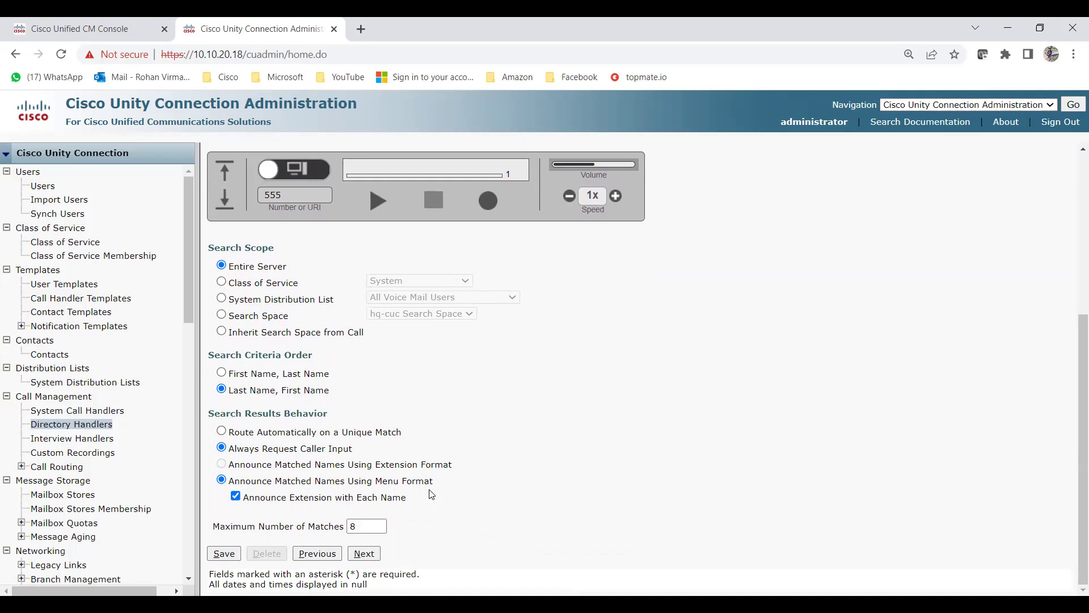
scroll(422, 418, "up", 5)
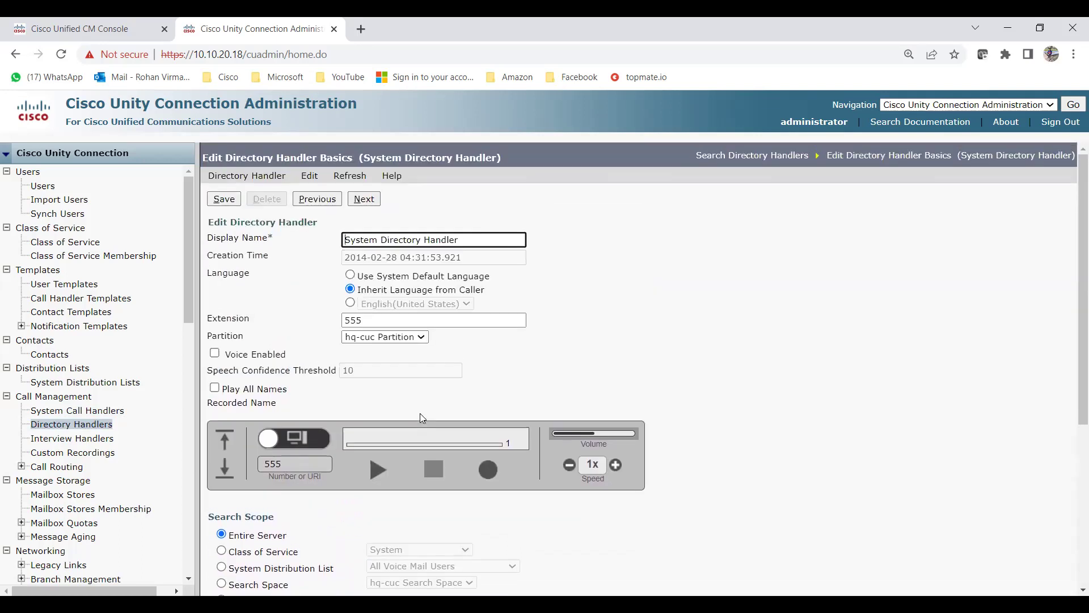
left_click(309, 176)
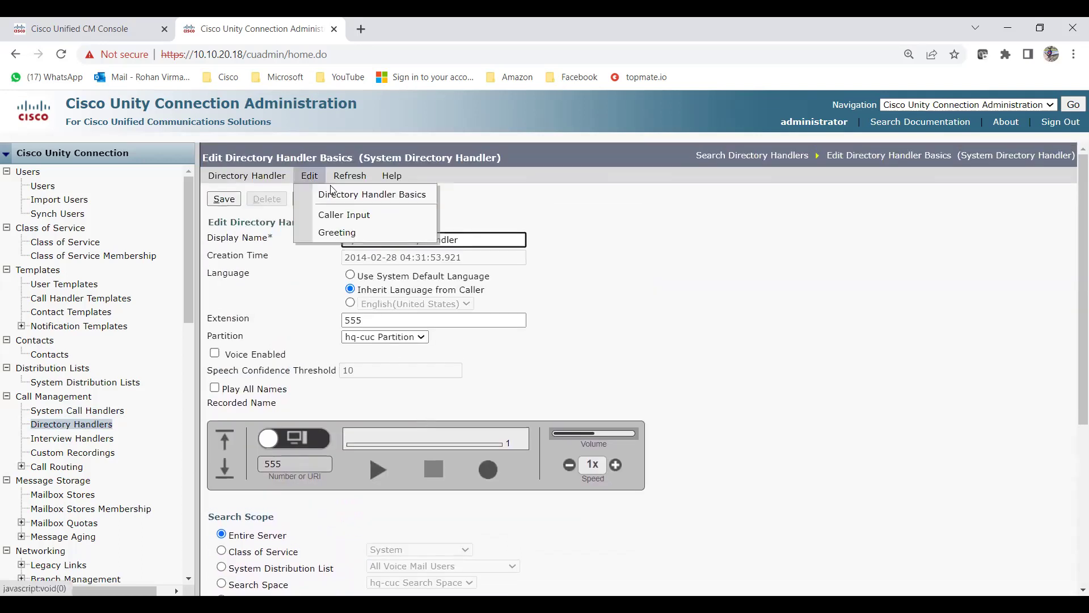
left_click(604, 337)
scroll(352, 468, "down", 5)
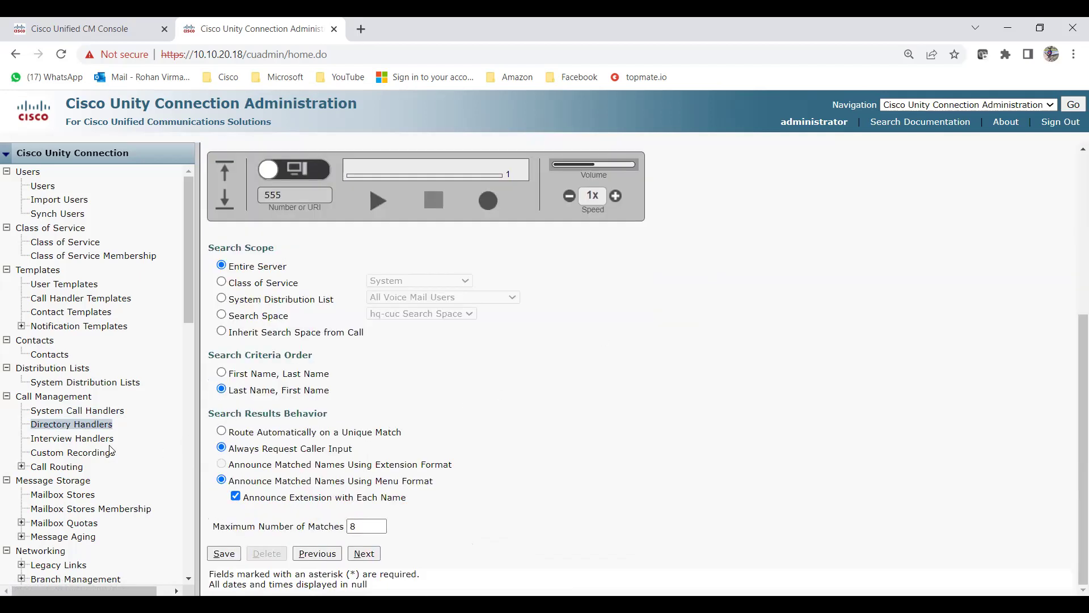
left_click(89, 441)
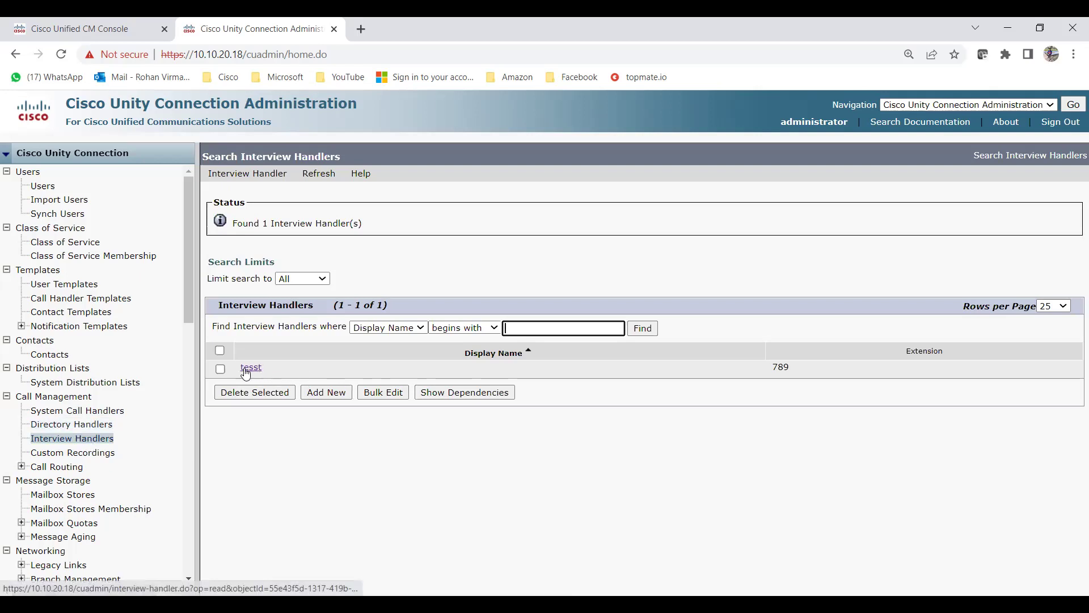
Delete the tesst interview handler and start a new interview handler
left_click(220, 368)
left_click(256, 397)
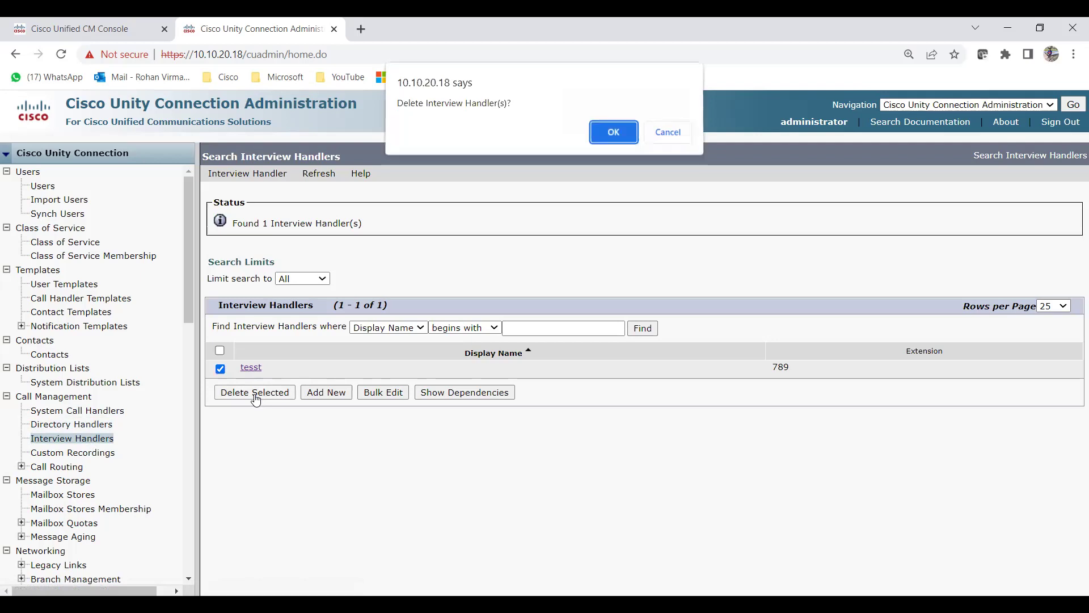
left_click(613, 134)
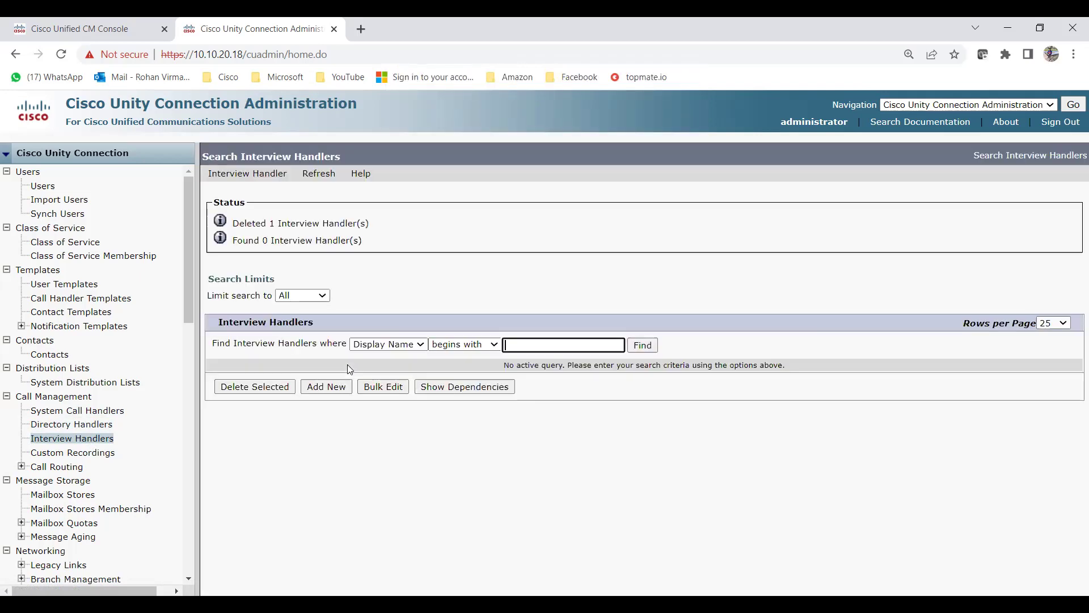
left_click(325, 392)
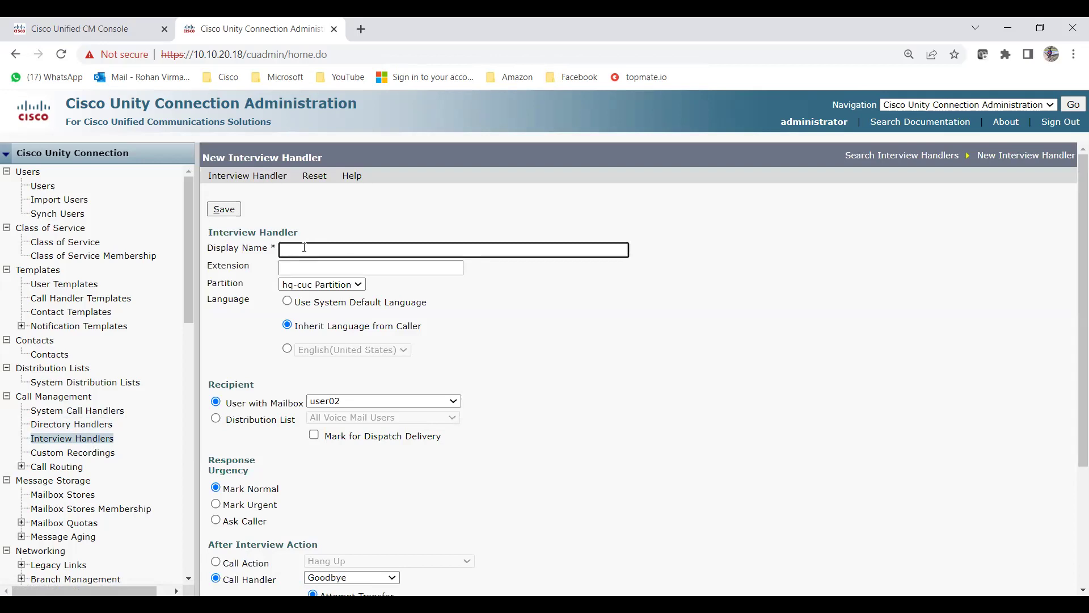
Name the new interview handler 'Freshers Interview' with extension 999
type("Tes")
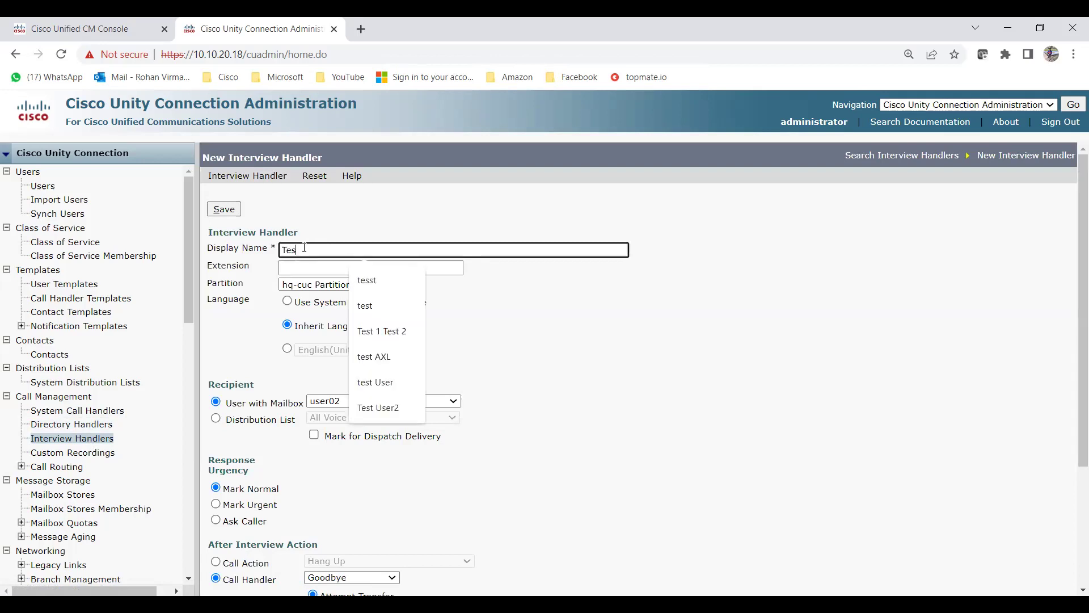
key("BackSpace")
key("BackSpace")
key("BackSpace")
type("Freshe")
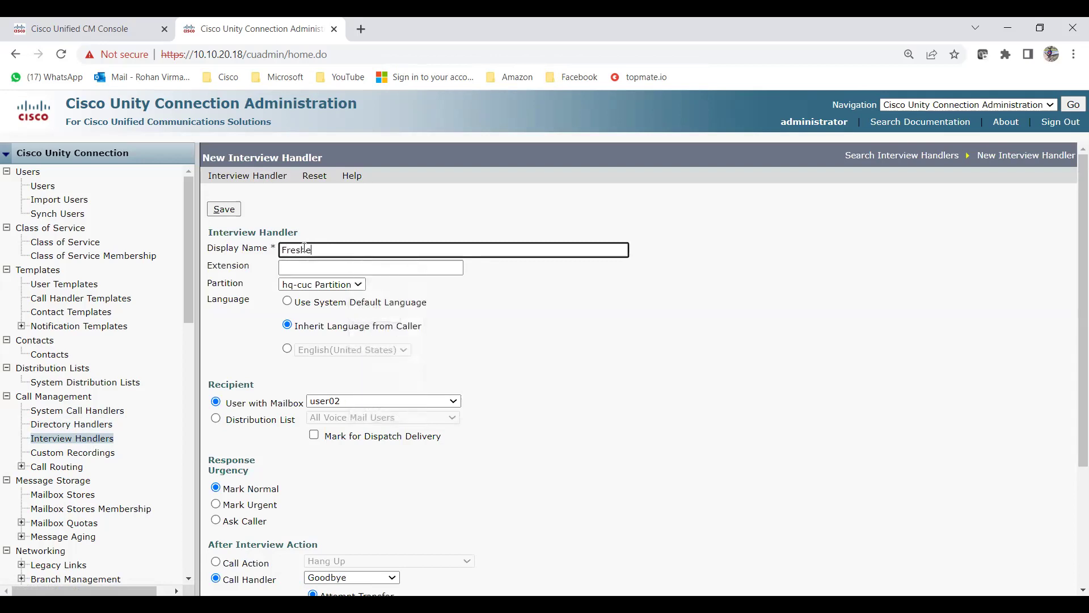
type("rs Interview")
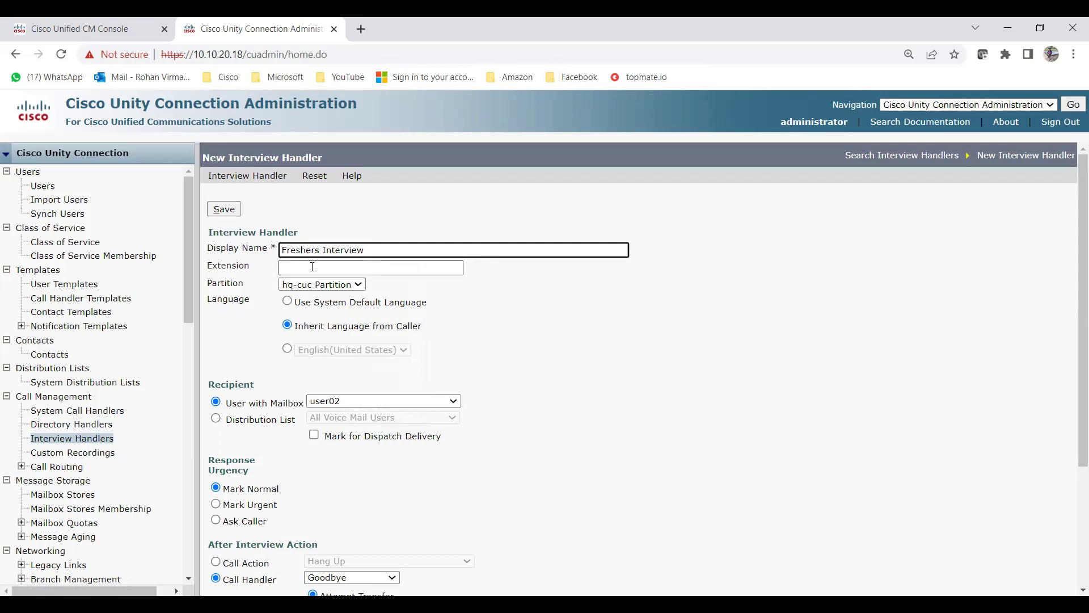
left_click(312, 267)
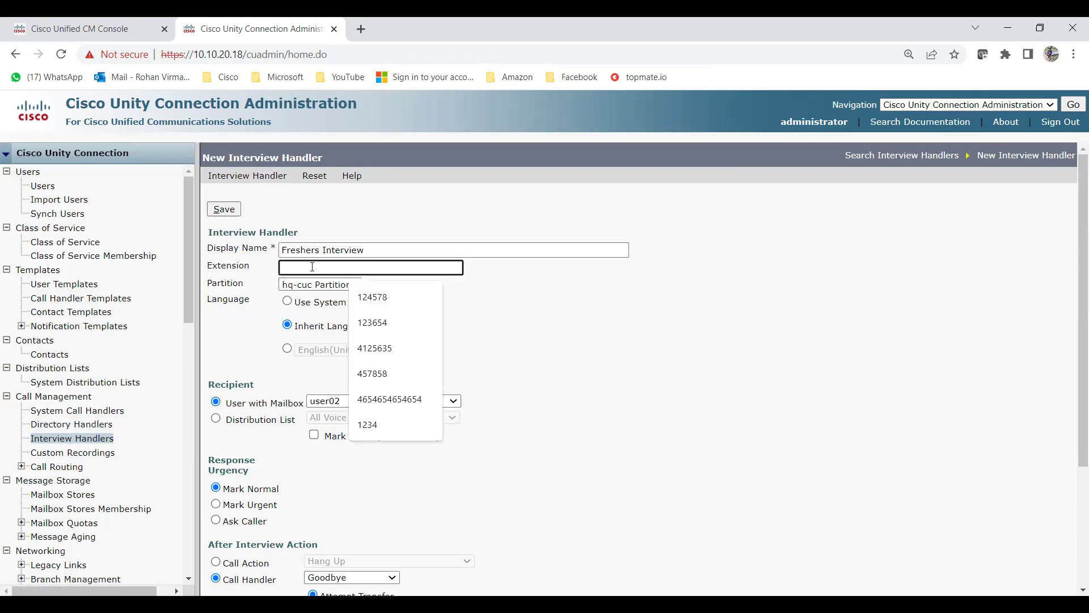
type("999")
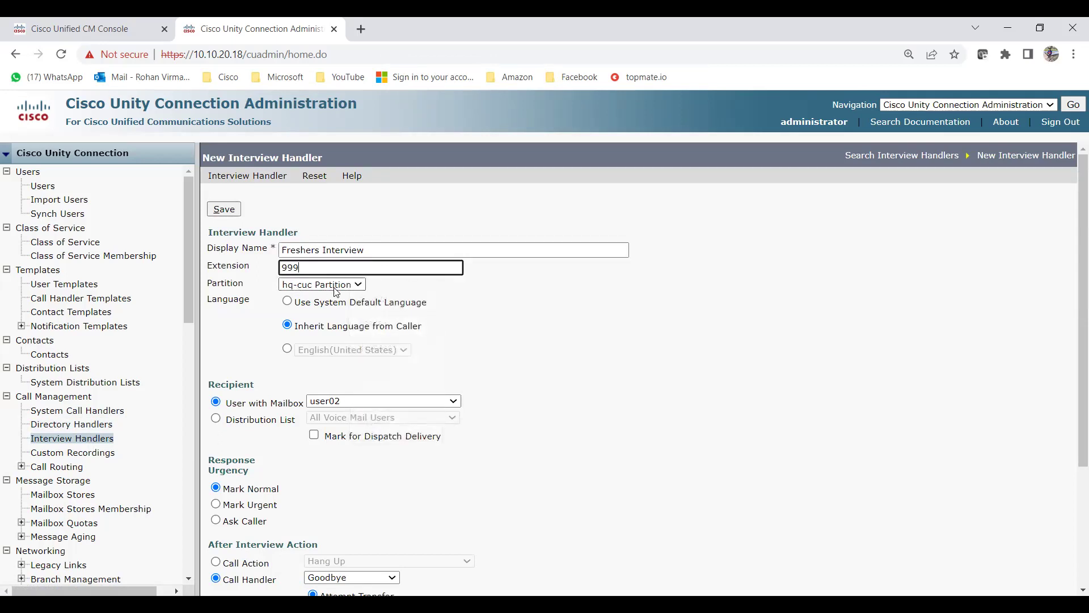
left_click(523, 319)
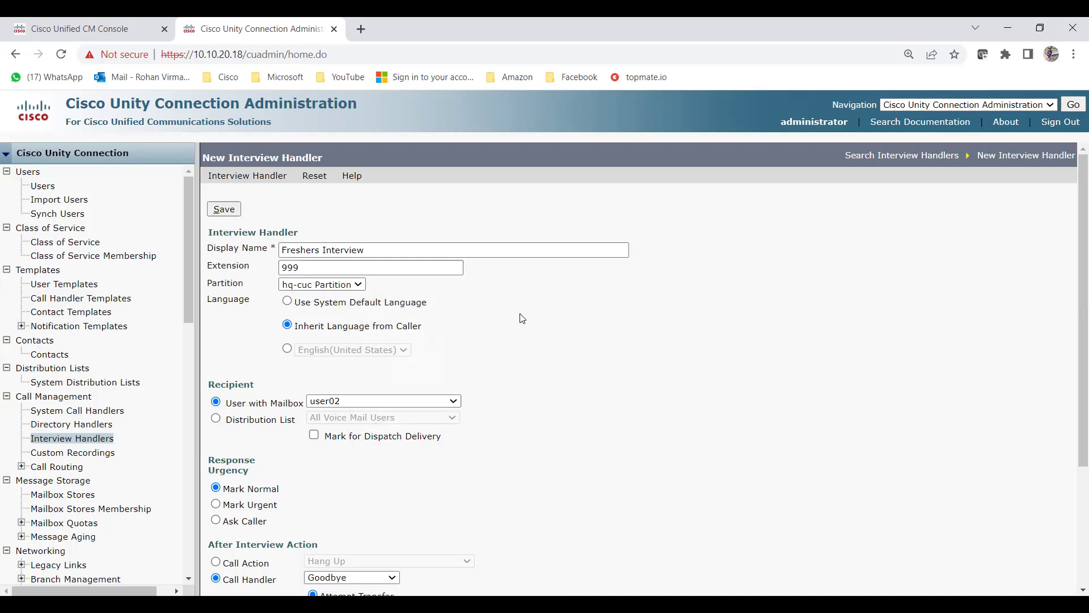
Keep user02's mailbox as the recipient and save the new handler
scroll(523, 319, "down", 2)
scroll(519, 316, "up", 2)
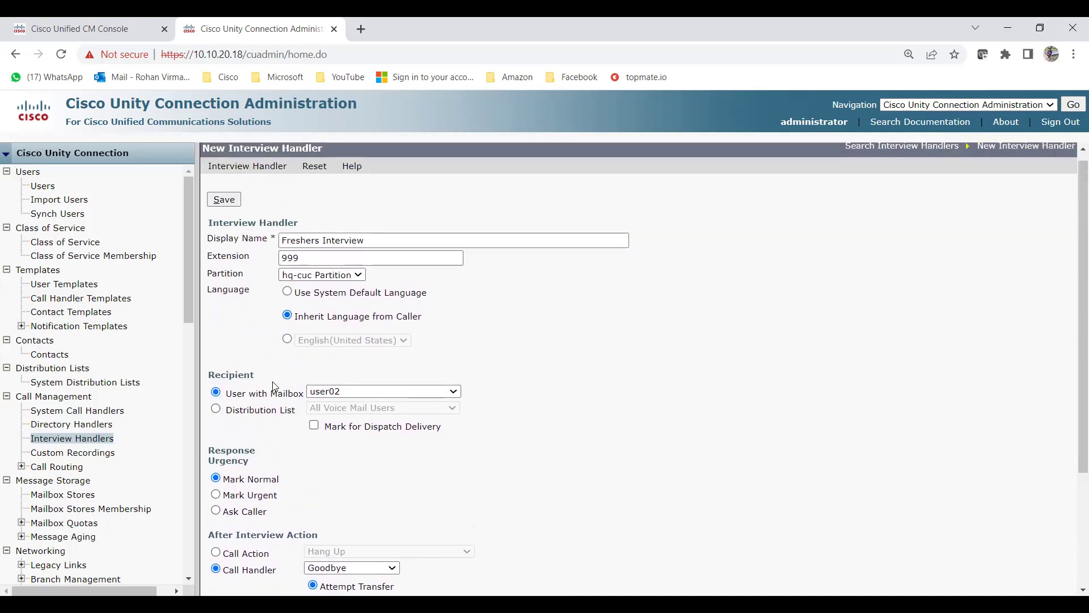
left_click_drag(253, 375, 210, 381)
left_click(550, 409)
scroll(551, 408, "up", 1)
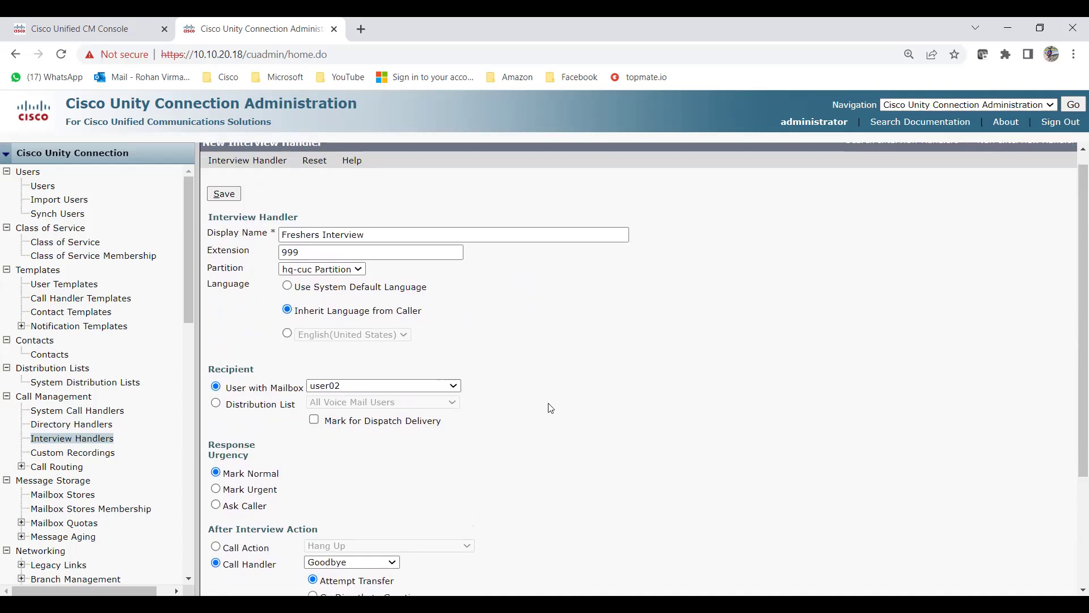
scroll(550, 408, "down", 5)
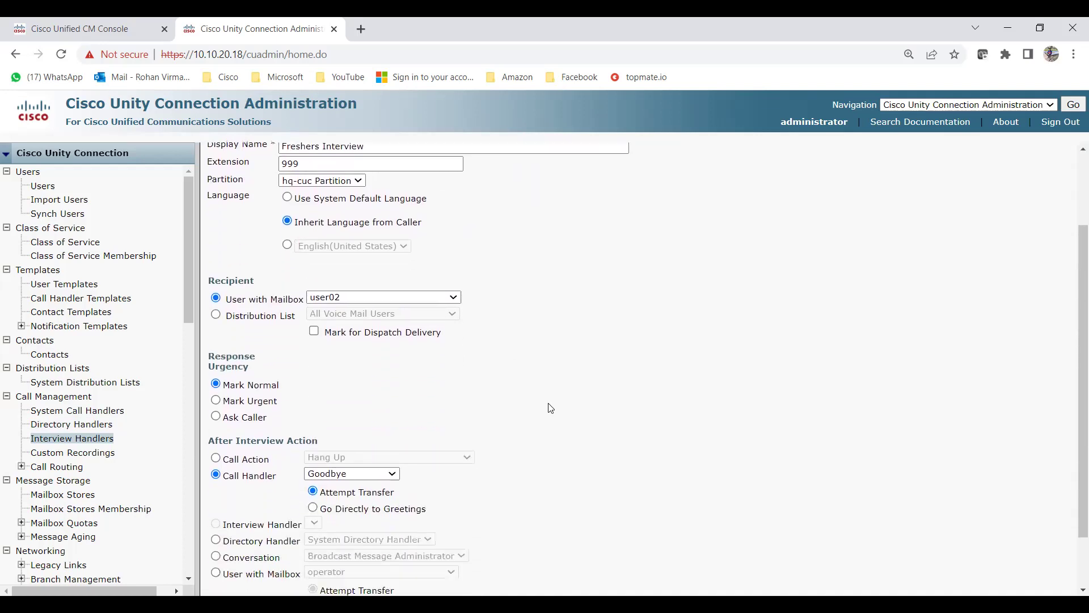
scroll(550, 409, "down", 1)
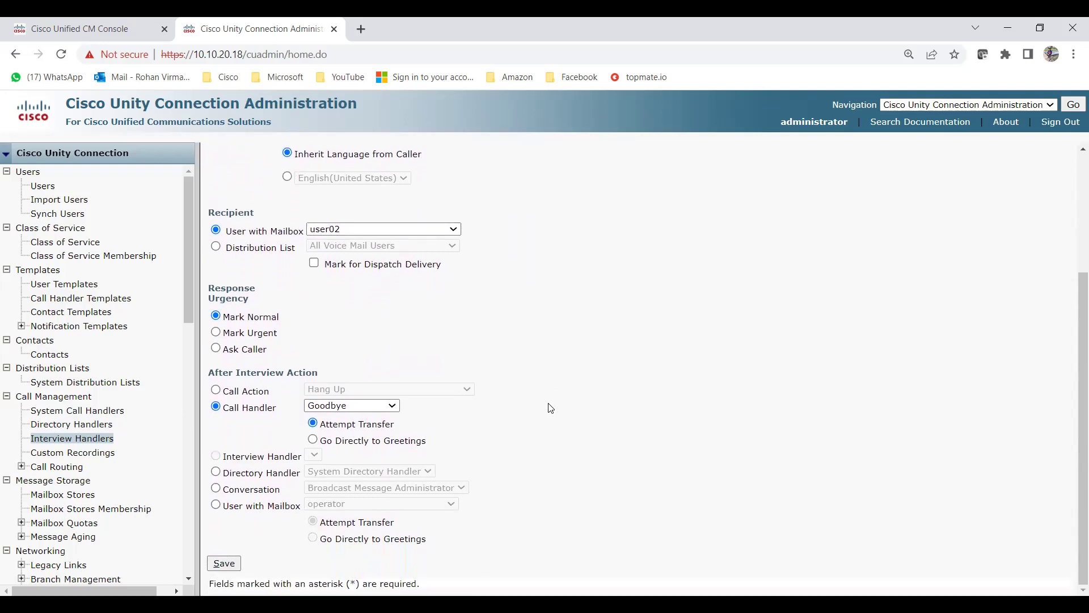
scroll(550, 407, "up", 3)
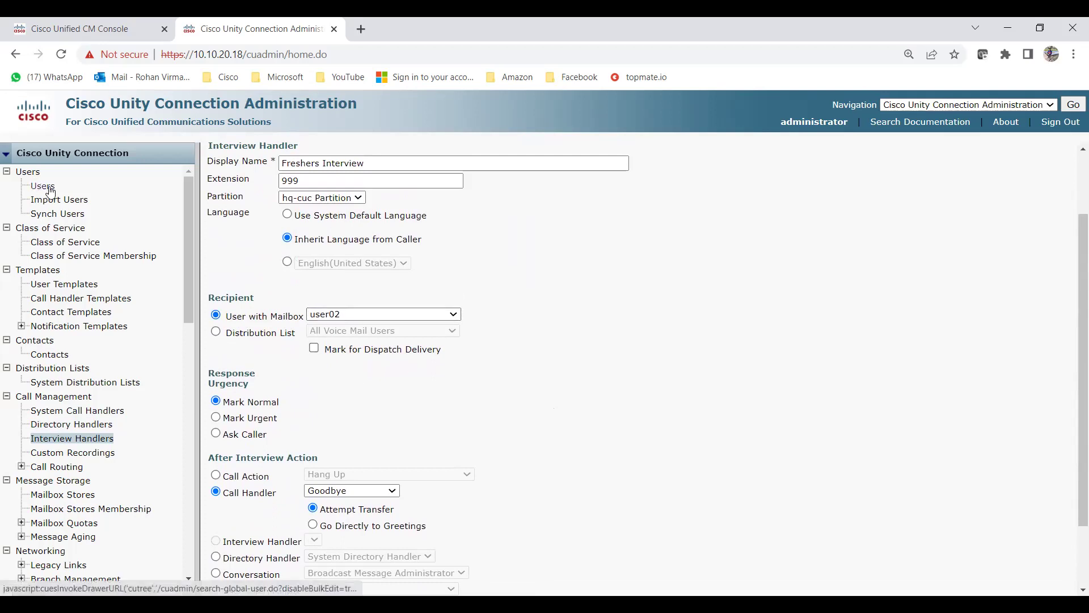
left_click(216, 332)
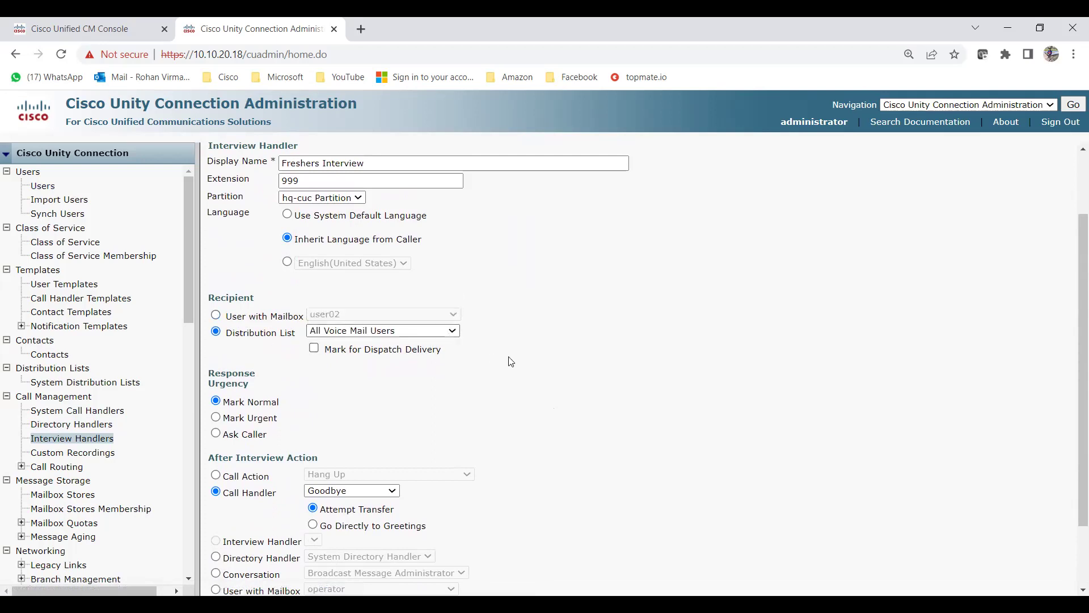
left_click(216, 315)
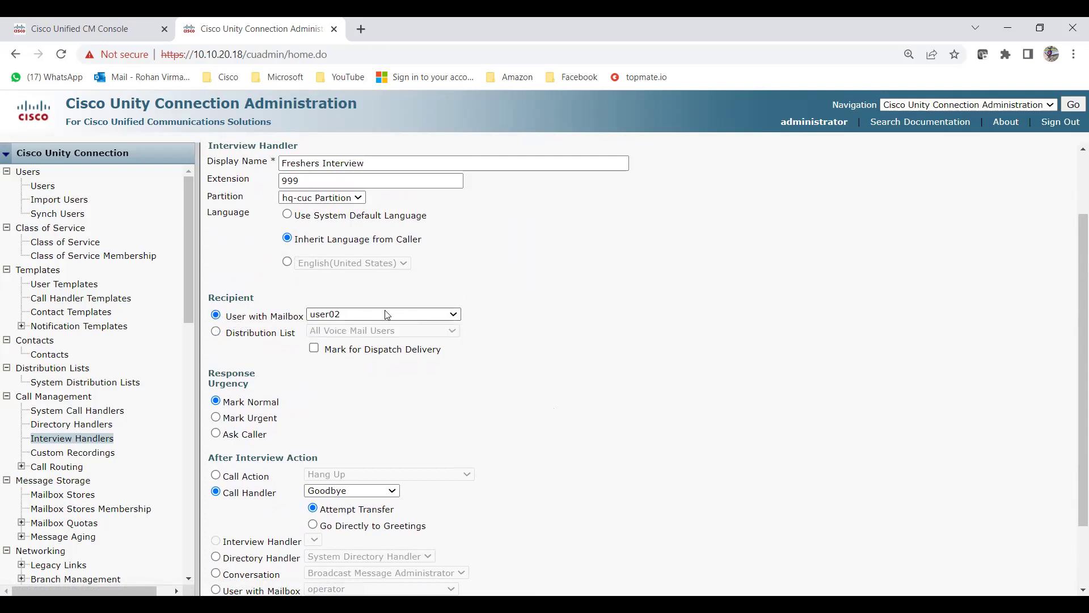
left_click(454, 316)
scroll(549, 419, "down", 1)
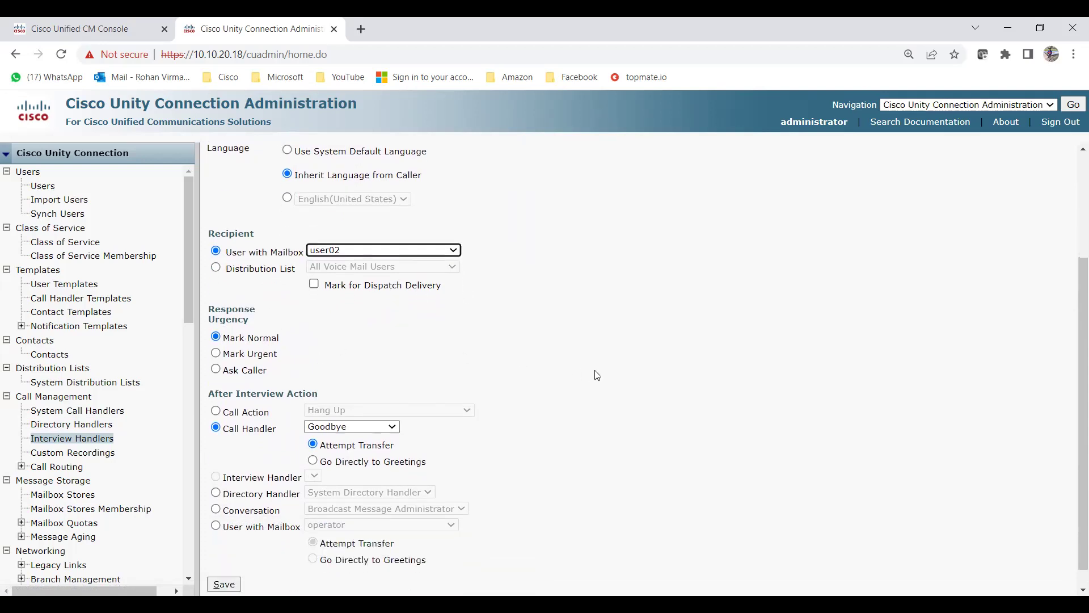
scroll(597, 376, "down", 1)
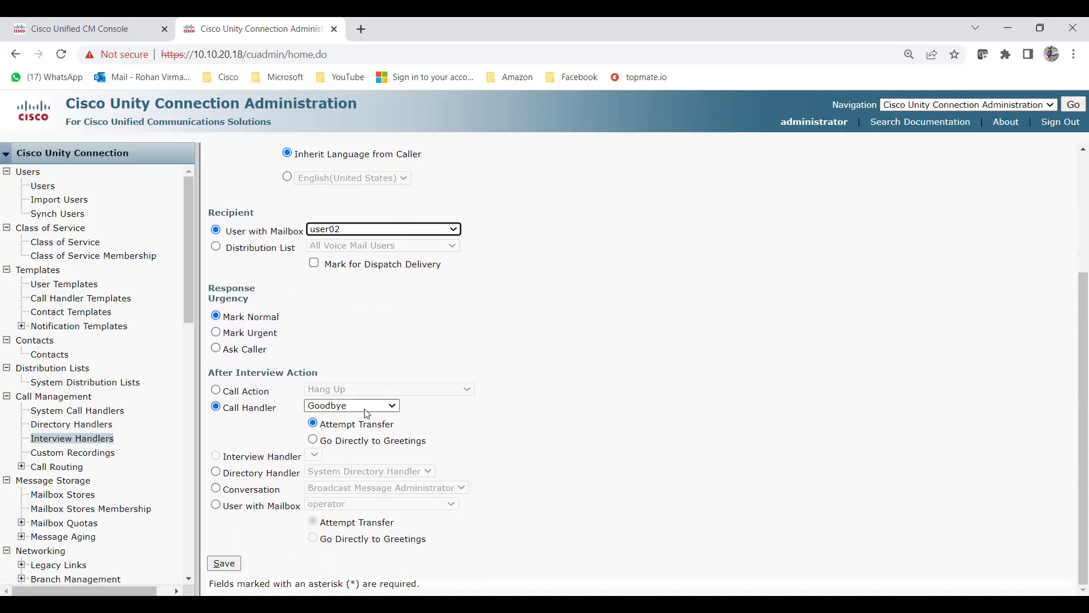
left_click(395, 409)
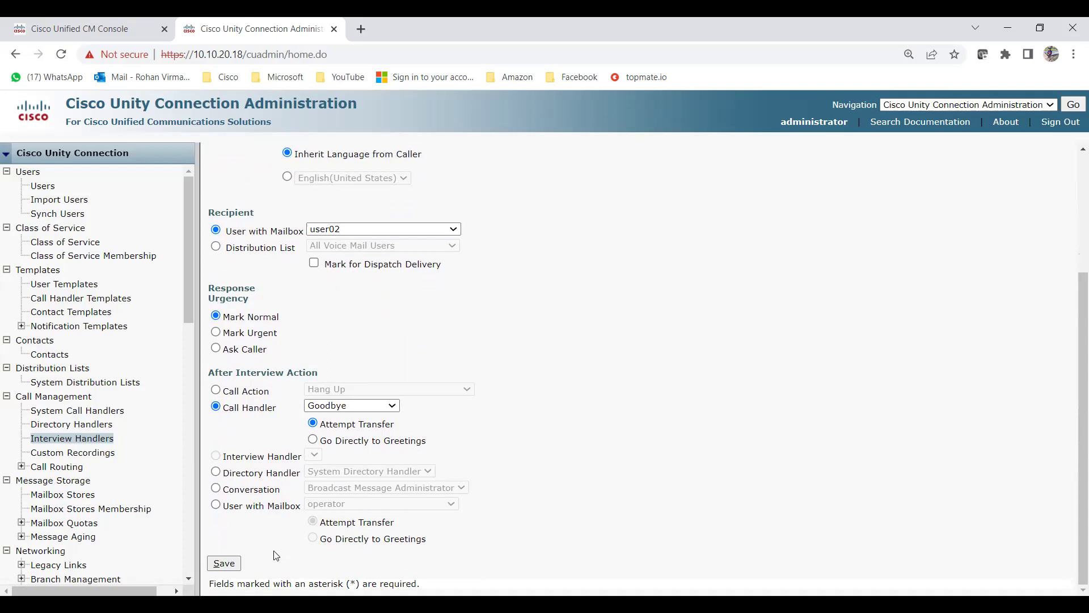
left_click(225, 564)
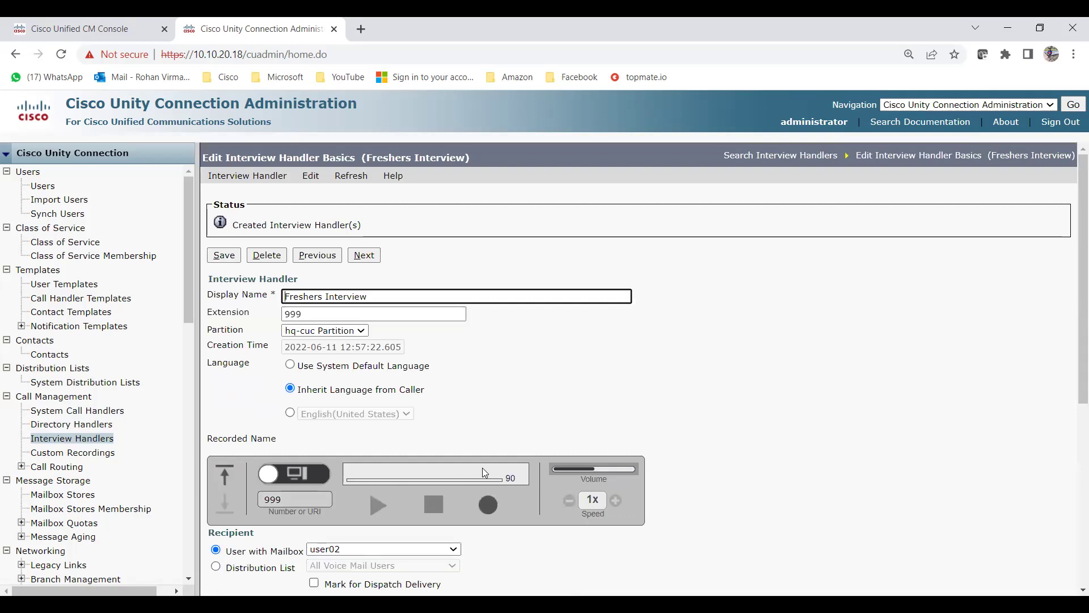
Go to the Freshers Interview handler's Interview Questions page
scroll(640, 407, "down", 6)
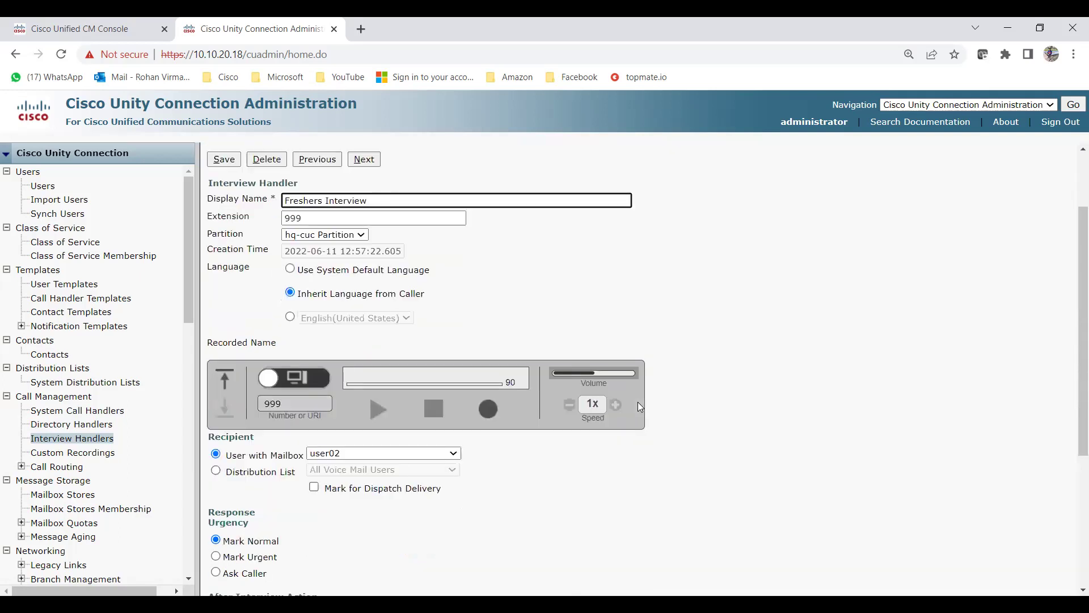
scroll(640, 407, "up", 6)
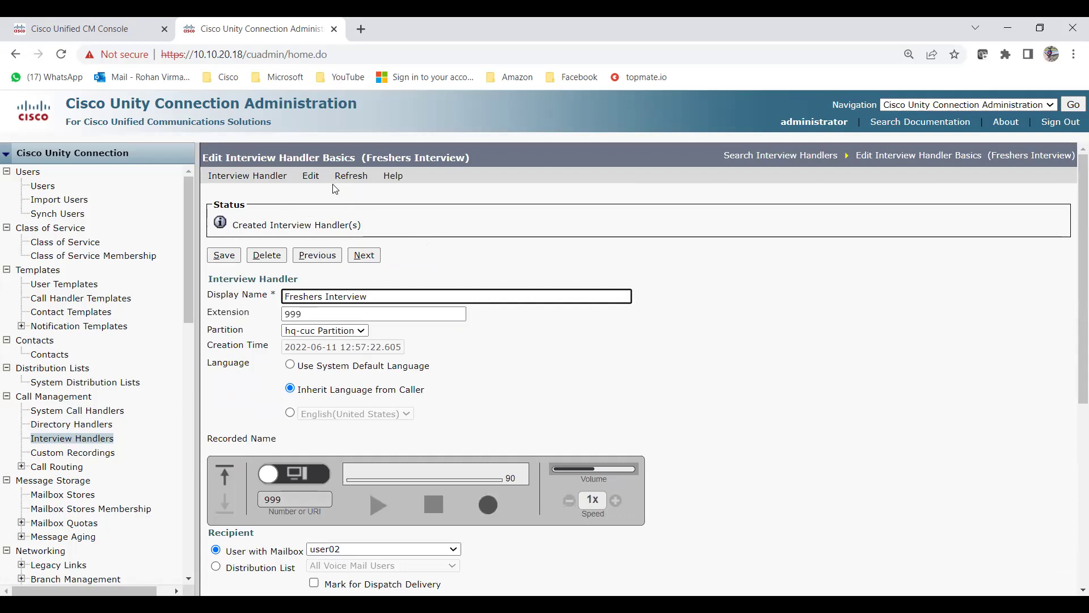
mouse_move(311, 177)
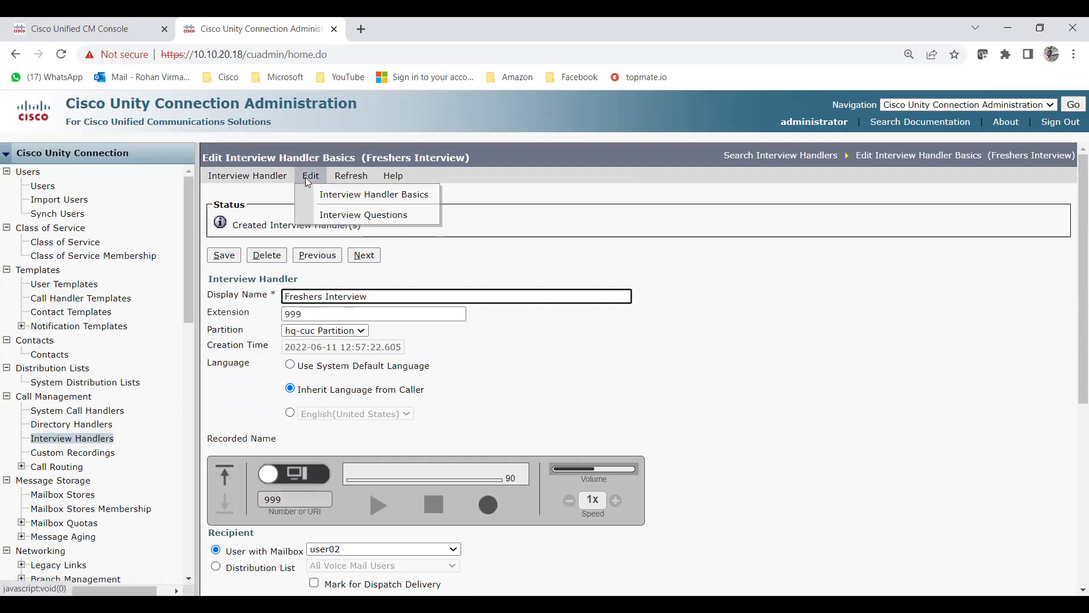
left_click(367, 216)
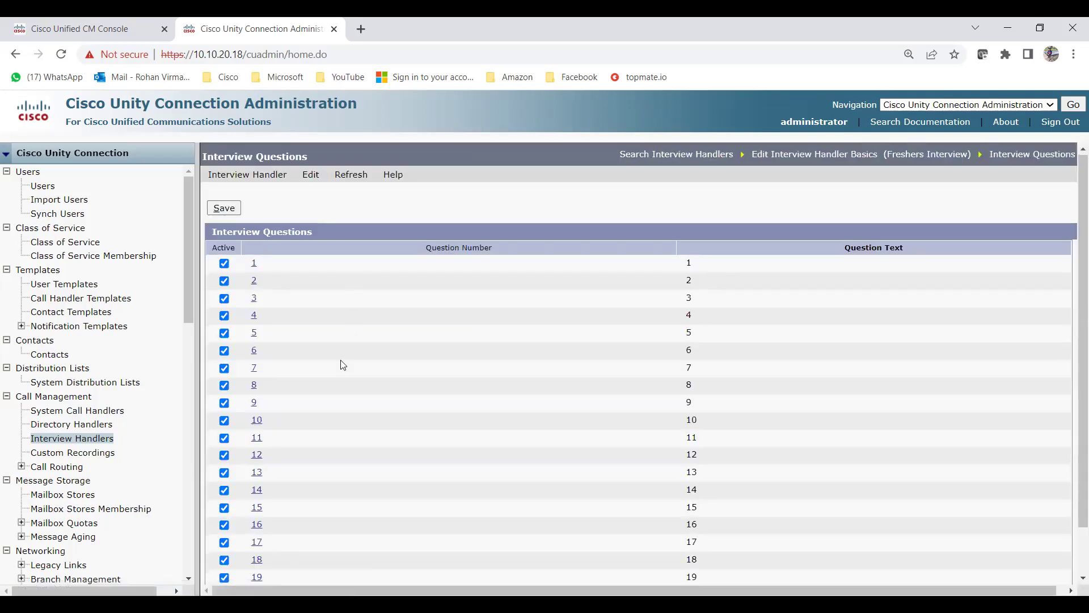
Change question 1's text to 'Tell me about yourself starting with professional background'
scroll(342, 365, "down", 2)
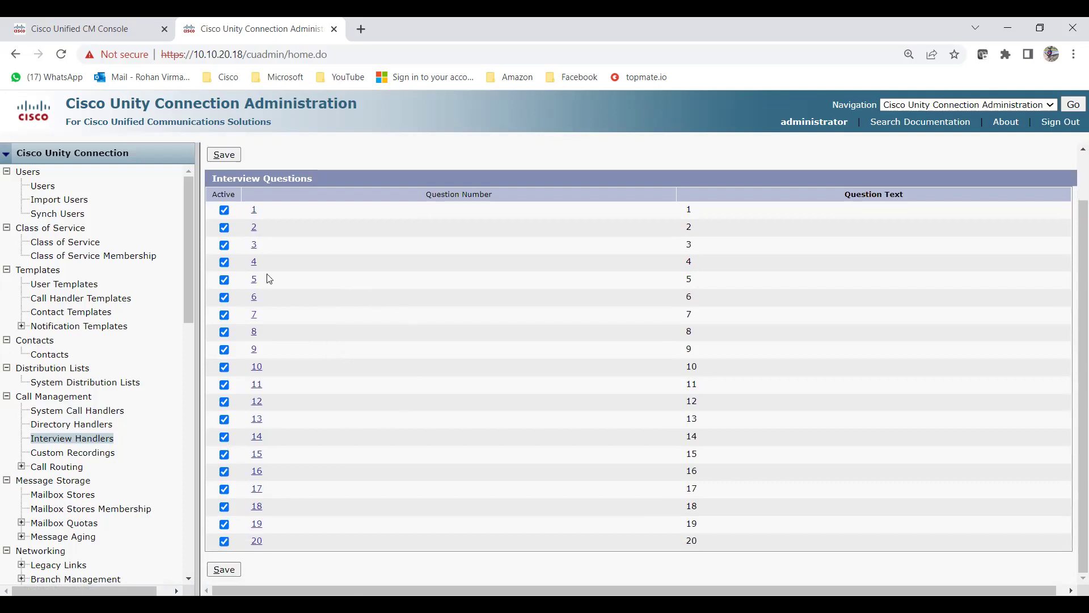
left_click(224, 210)
left_click(224, 210)
scroll(352, 437, "up", 2)
scroll(352, 437, "down", 2)
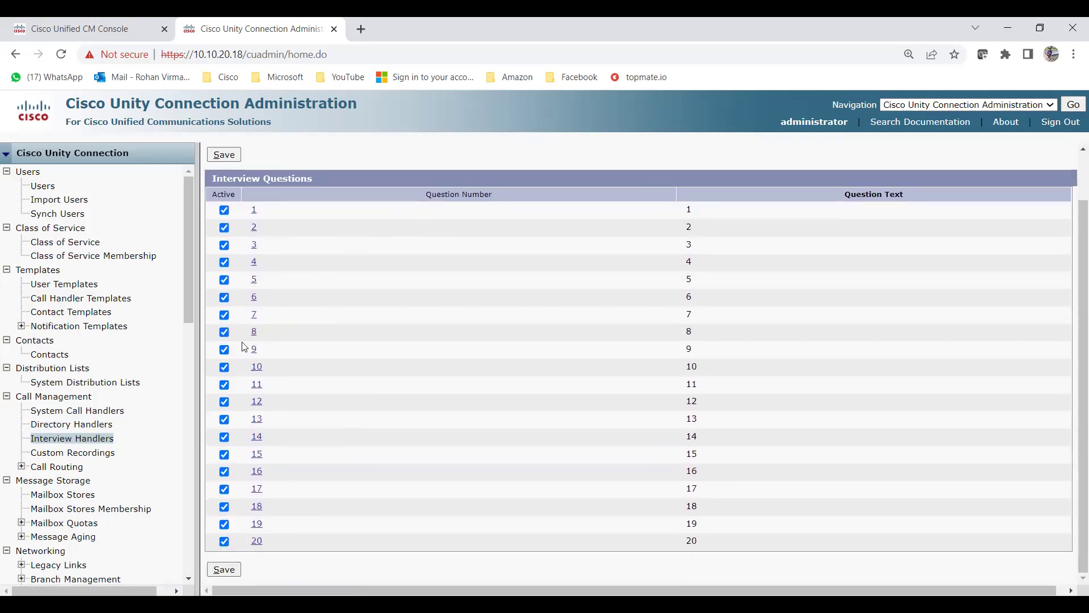
left_click(254, 211)
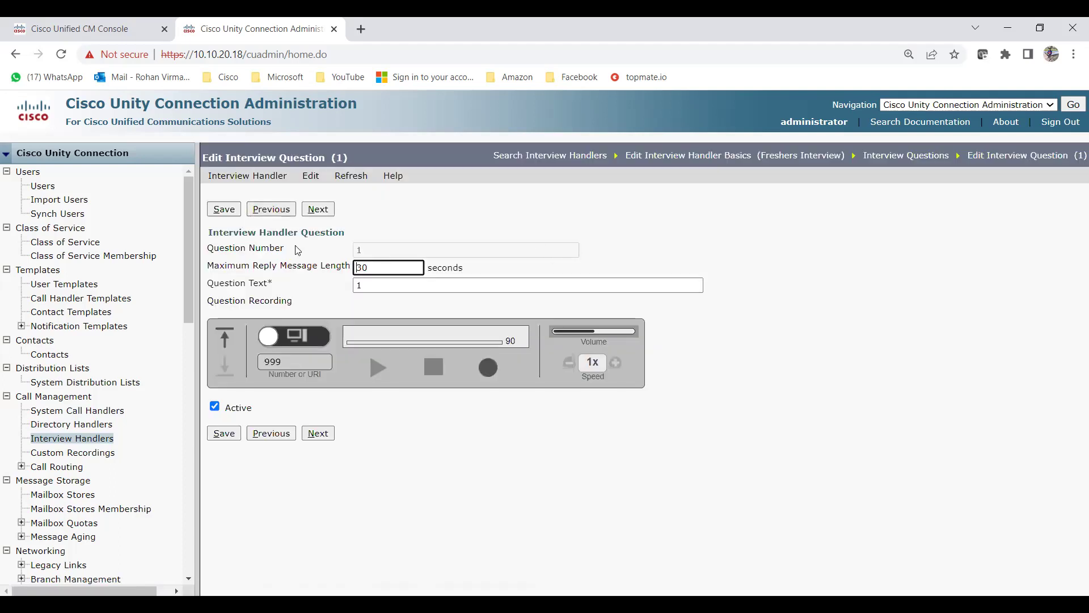
key("Tab")
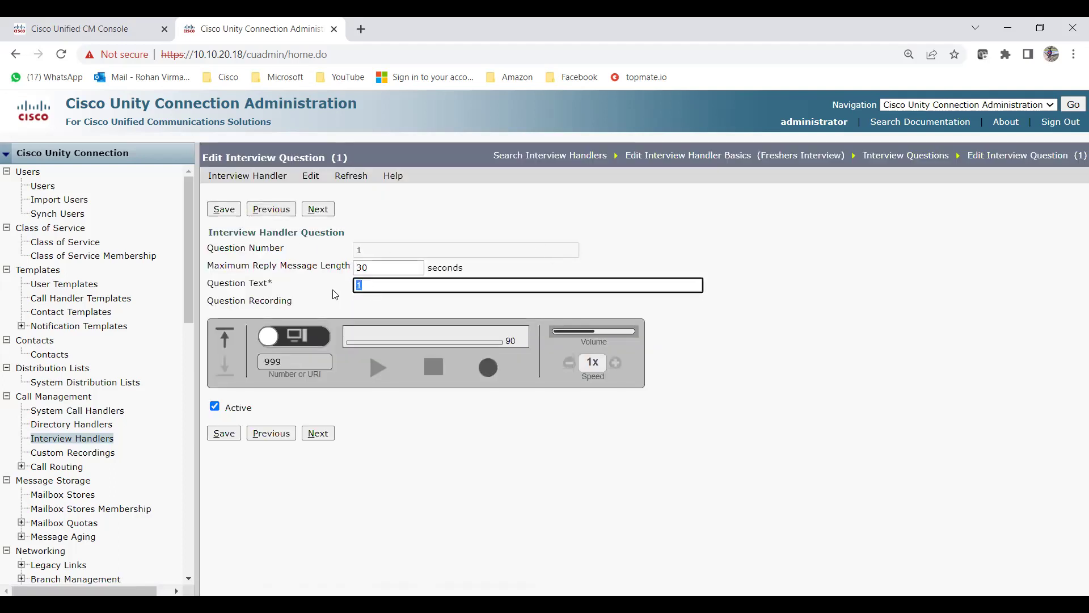
type("What is your Name")
key("Escape")
key("BackSpace")
key("BackSpace")
key("BackSpace")
key("BackSpace")
key("BackSpace")
key("BackSpace")
key("BackSpace")
key("BackSpace")
key("BackSpace")
key("BackSpace")
key("BackSpace")
key("BackSpace")
key("BackSpace")
key("BackSpace")
key("BackSpace")
key("BackSpace")
key("BackSpace")
key("BackSpace")
key("BackSpace")
type("Y")
key("BackSpace")
type("Tell me about yourself starting with ")
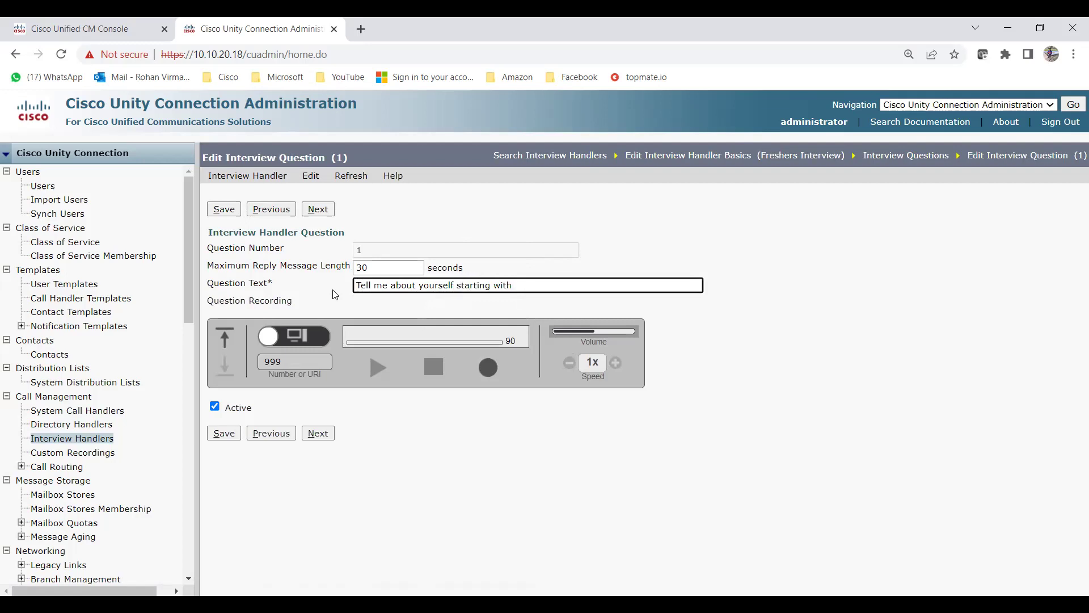
type("professional background")
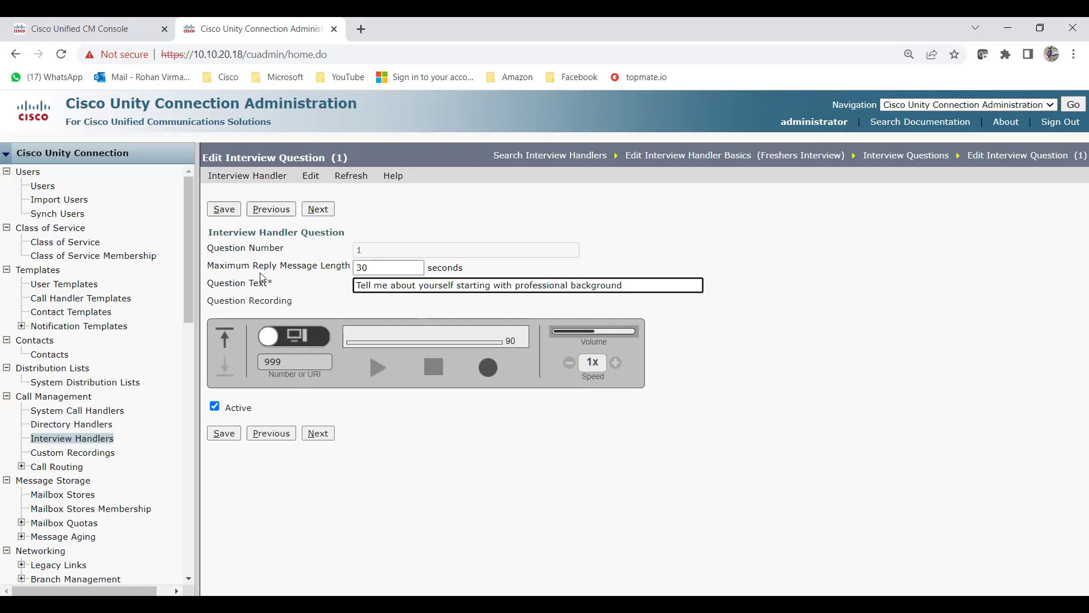
Set question 1's maximum reply length to 90 seconds, save, and go to question 2
left_click(378, 268)
double_click(377, 267)
type("6090")
key("BackSpace")
key("BackSpace")
key("BackSpace")
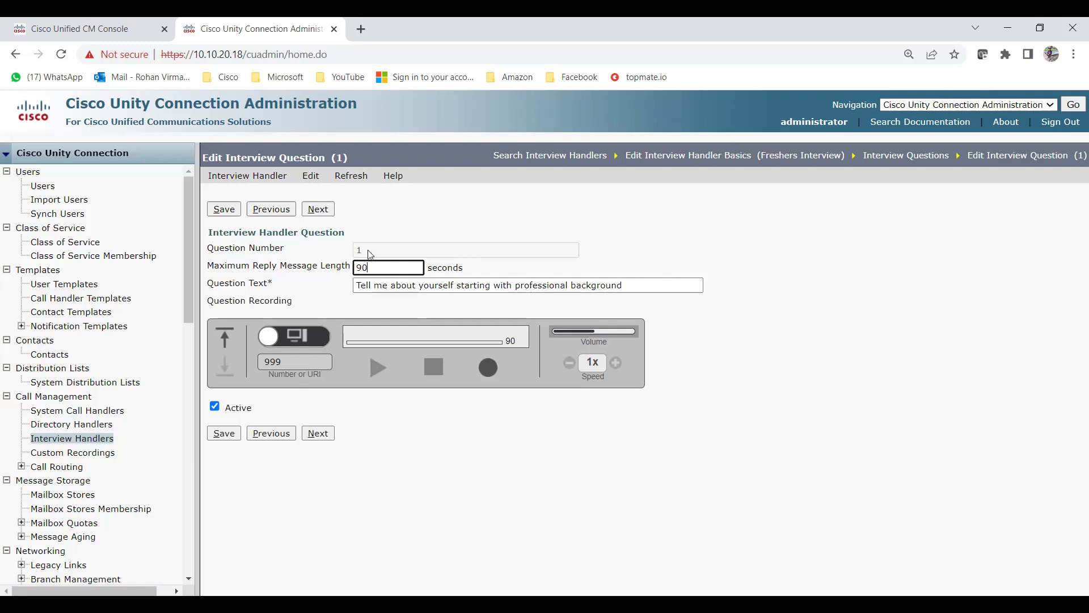
left_click(225, 438)
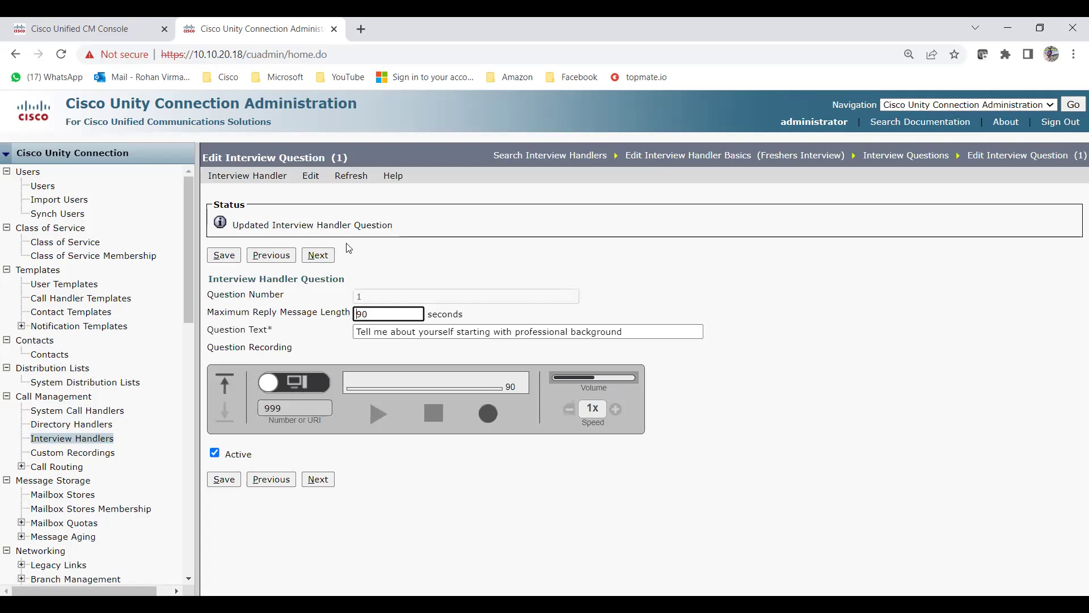
left_click(317, 262)
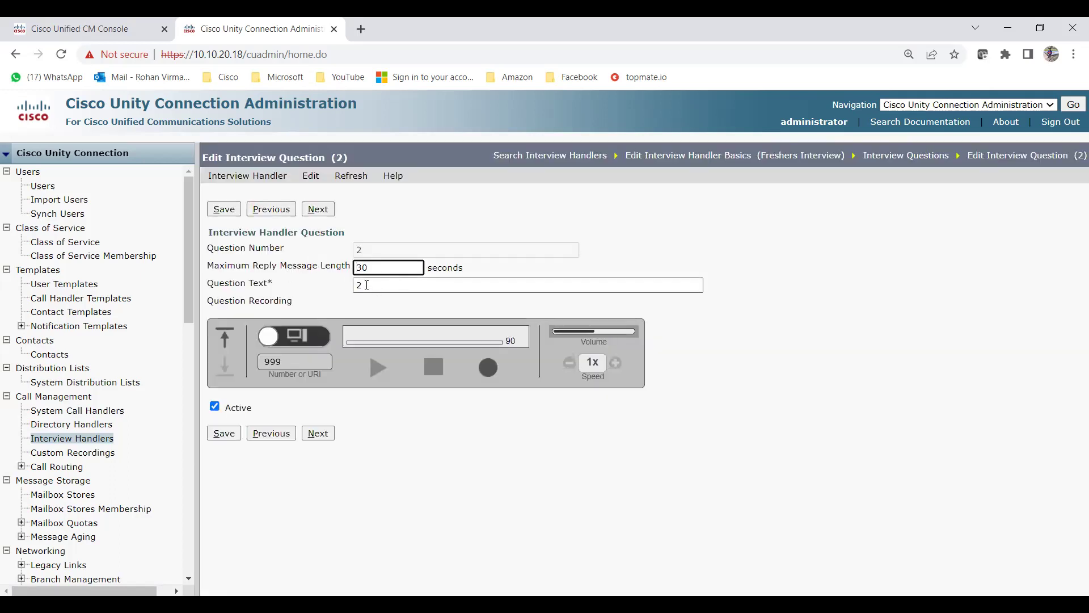
Enter question 2 as 'What is your highest qualification' with a 10-second reply limit, save, and go to question 3
key("Tab")
type("Wh")
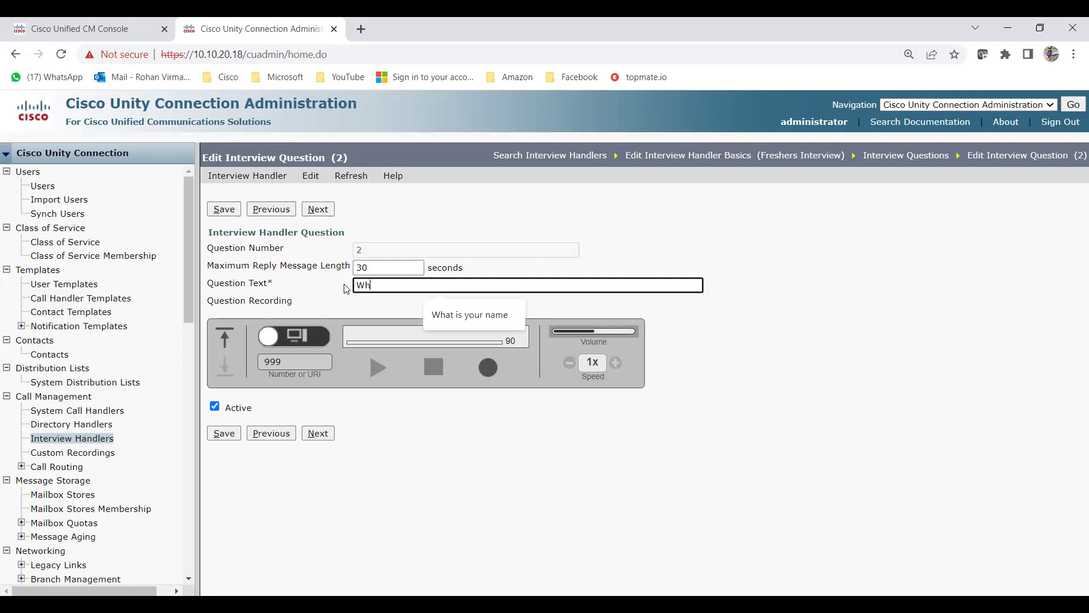
type("at is your high")
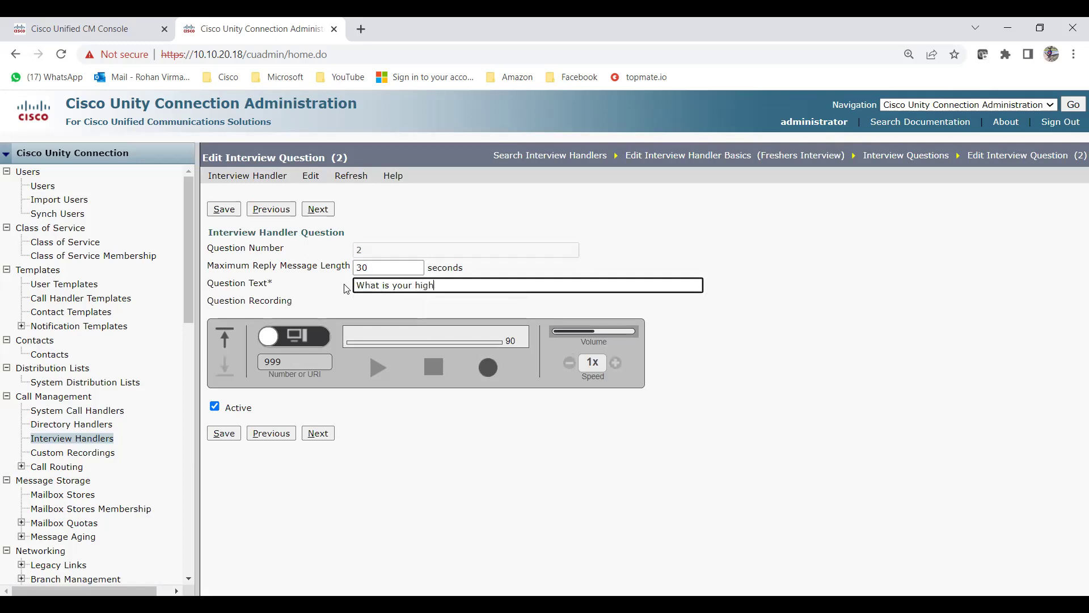
type("est qualification ?")
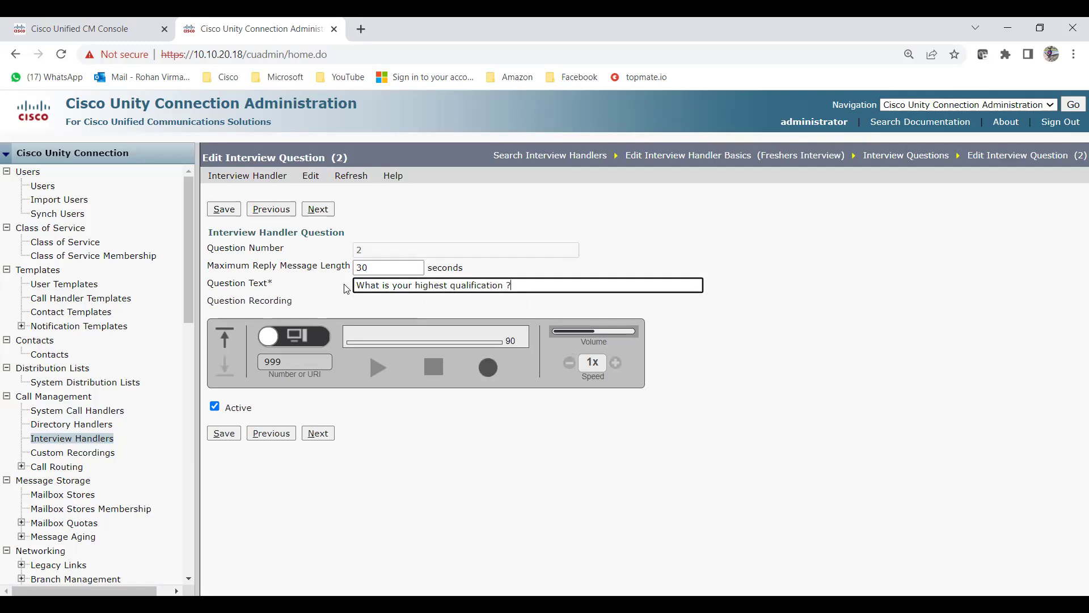
double_click(368, 267)
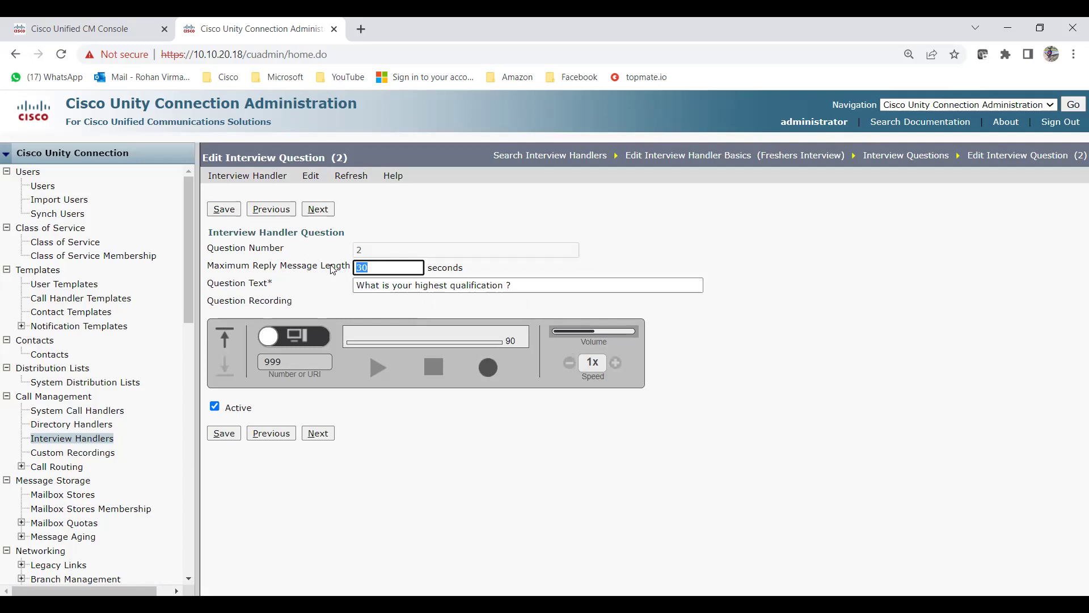
type("10")
left_click(229, 439)
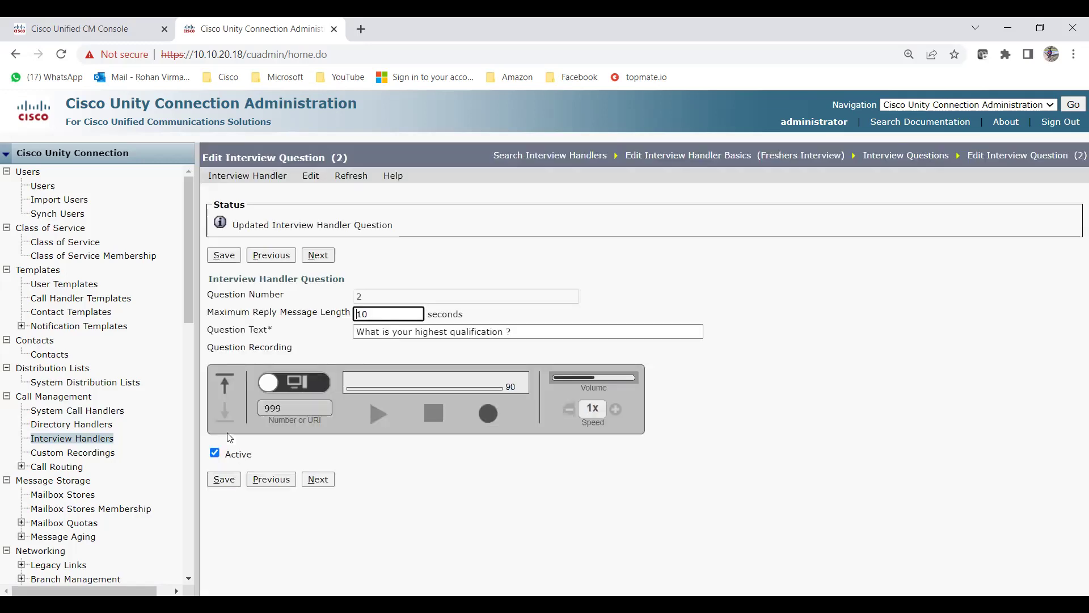
left_click(318, 259)
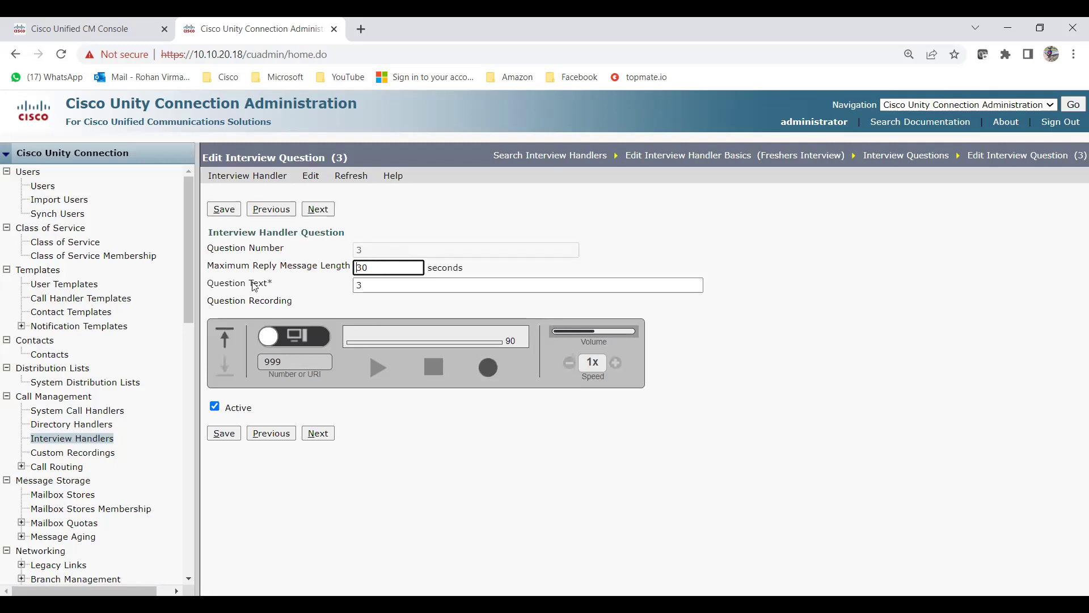
Save question 3 as 'What are the skills you are having ?' with a 60-second limit, then view the questions list
key("Tab")
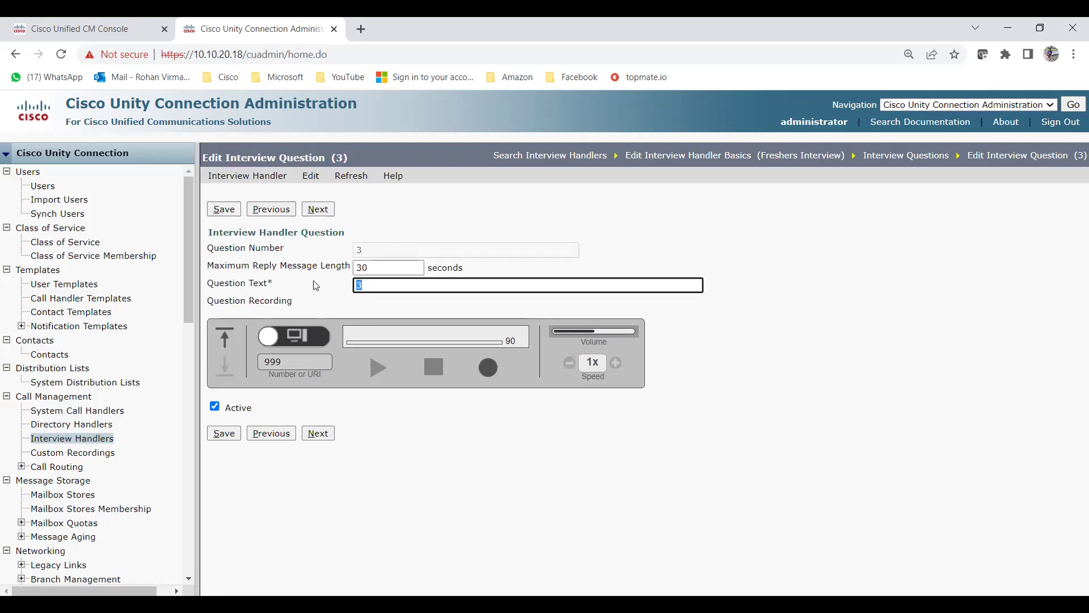
type("H")
key("BackSpace")
type("What are the skills you are having ?")
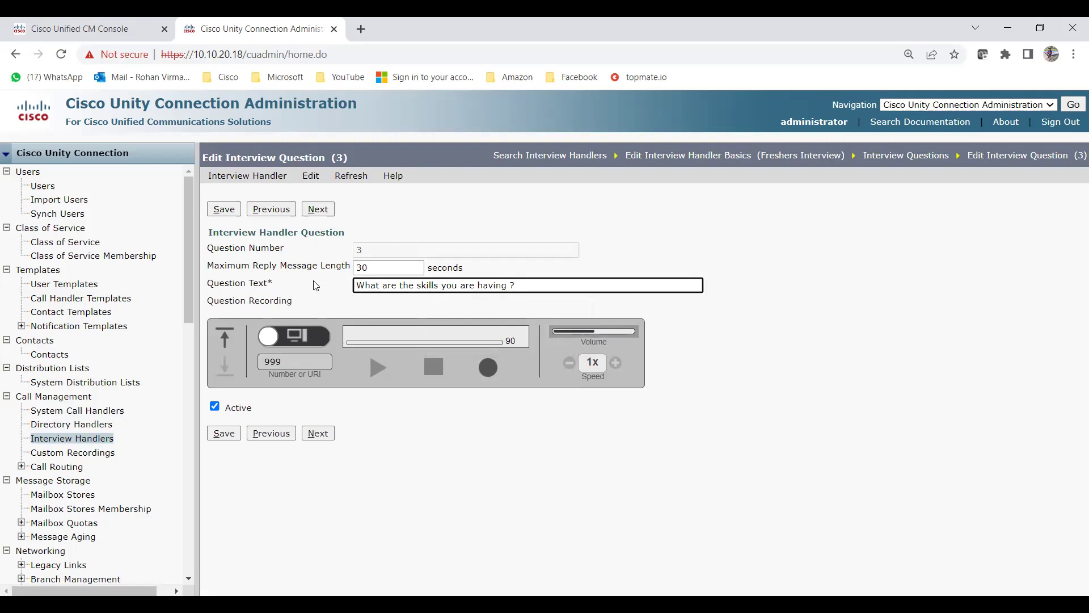
double_click(390, 264)
type("60")
left_click(225, 436)
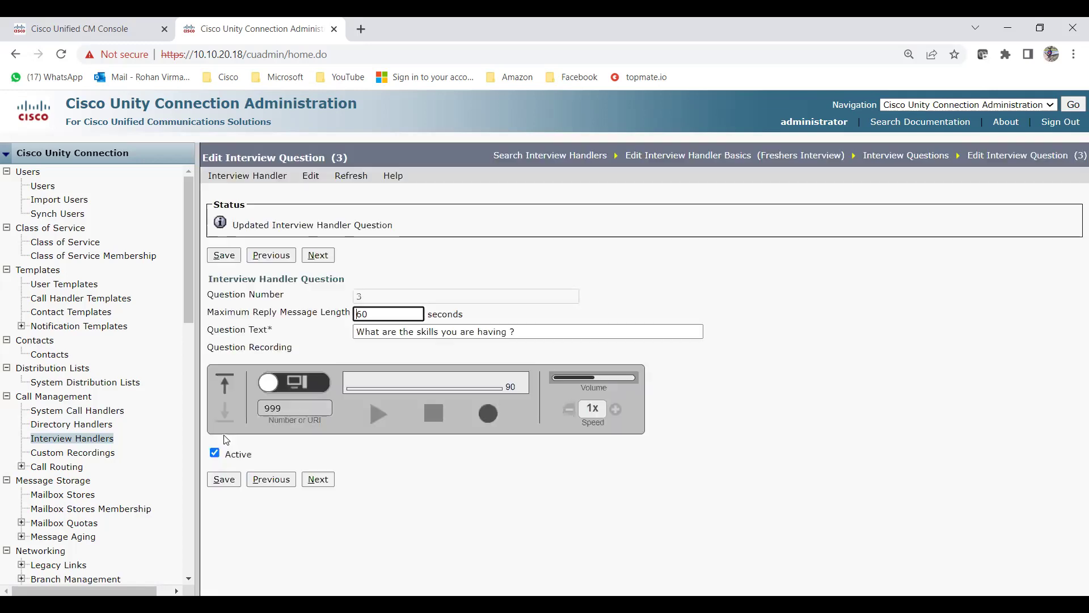
left_click(268, 177)
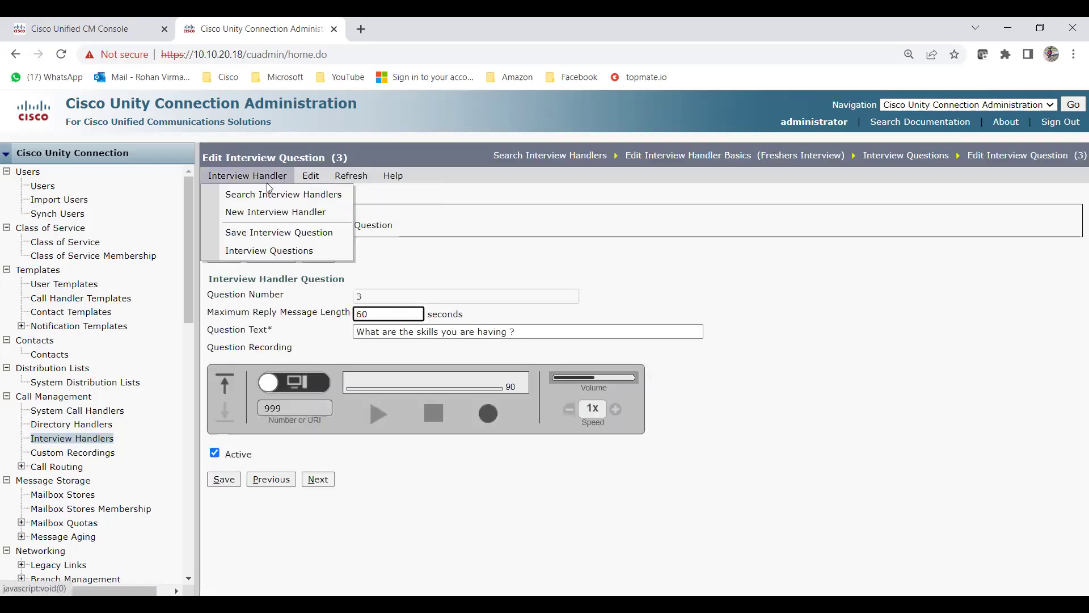
left_click(278, 255)
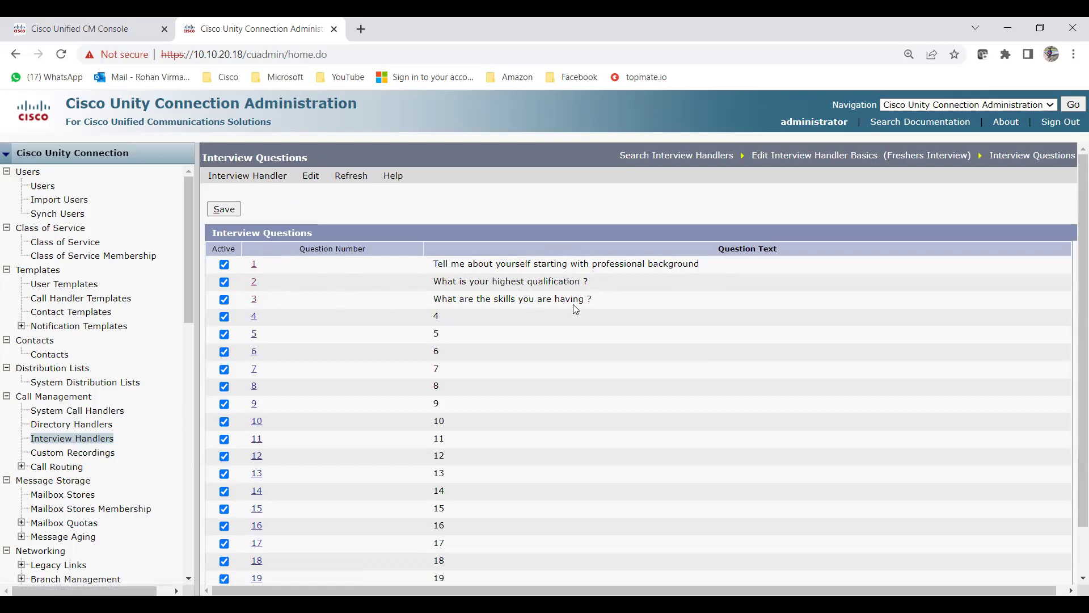
Deactivate interview questions 4 through 20 so only questions 1–3 stay active, and save
scroll(373, 361, "down", 1)
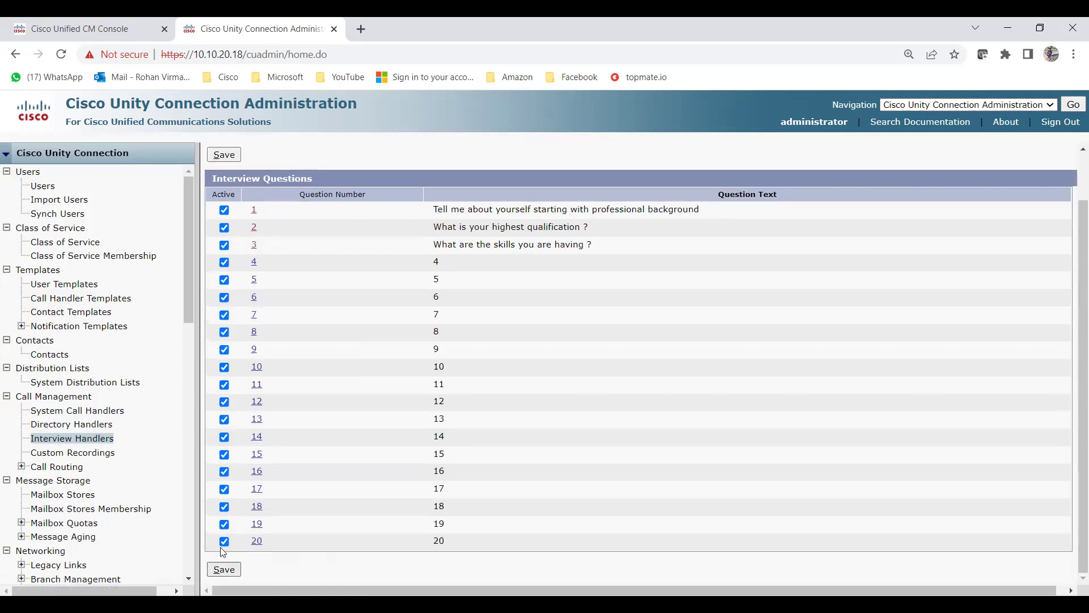
left_click(225, 541)
left_click(225, 524)
left_click(224, 506)
left_click(225, 489)
left_click(225, 472)
left_click(225, 454)
left_click(225, 419)
left_click(225, 402)
left_click(225, 385)
double_click(225, 314)
left_click(224, 314)
left_click(225, 279)
left_click(225, 262)
left_click(224, 334)
left_click(224, 350)
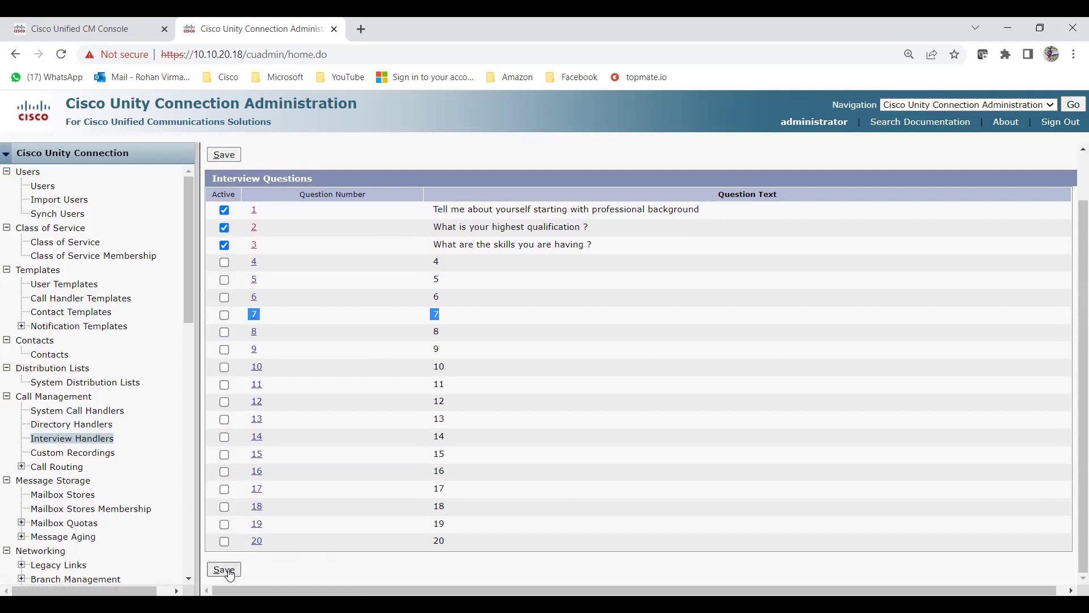
left_click(225, 569)
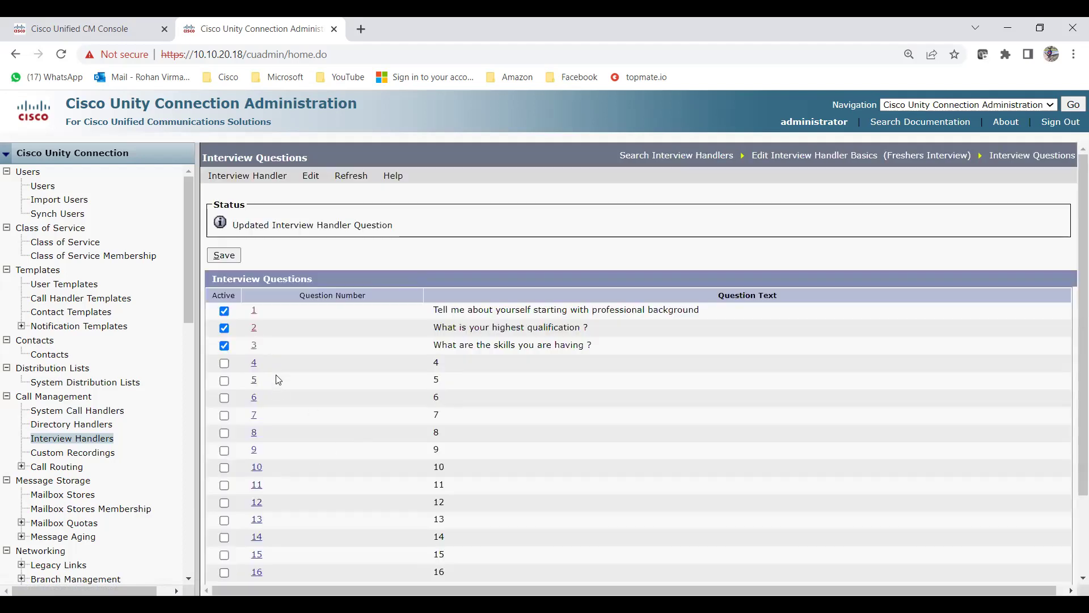
mouse_move(266, 182)
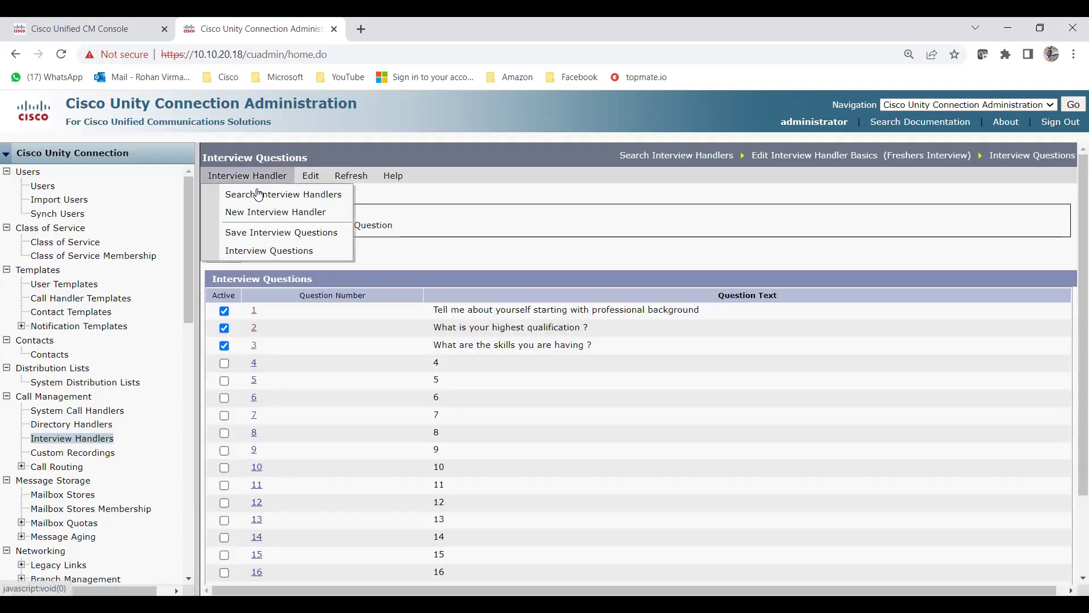
Review the Freshers Interview handler's basic settings, then go to the System Call Handlers list
left_click(806, 162)
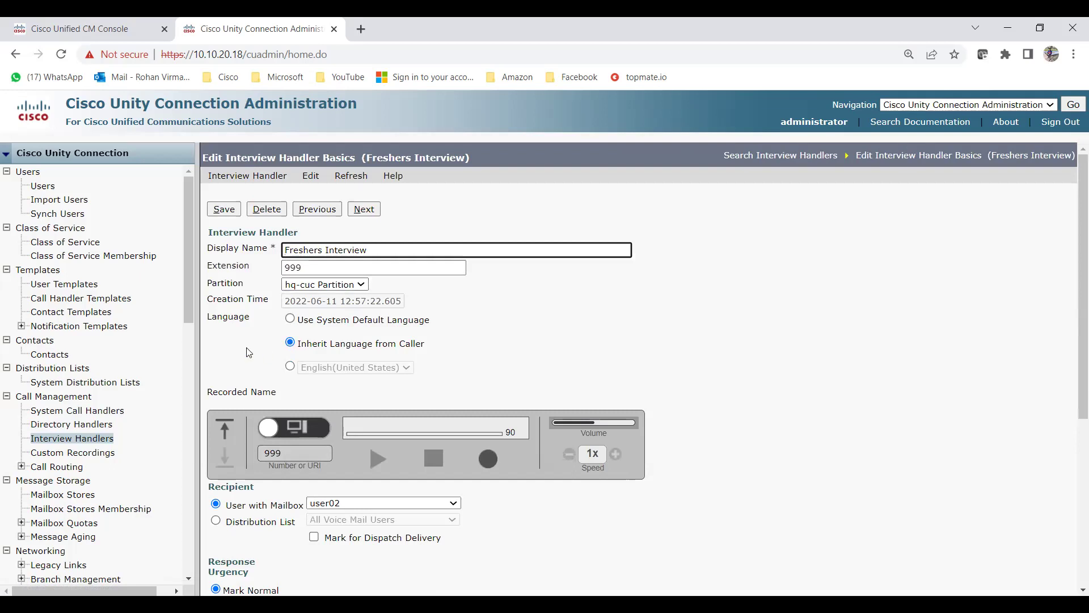
scroll(249, 352, "down", 5)
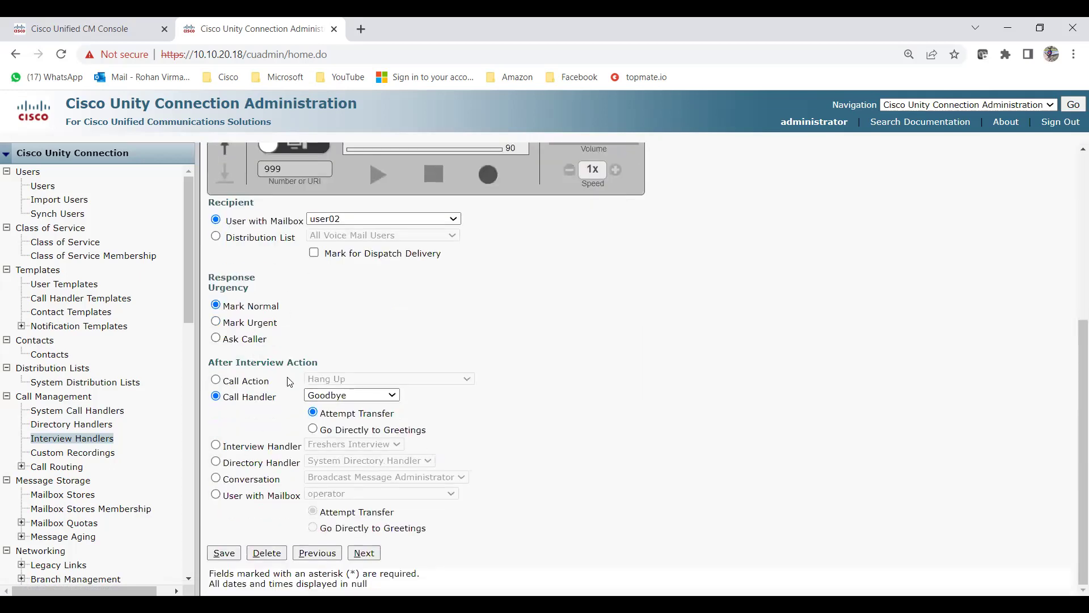
scroll(461, 372, "up", 5)
mouse_move(311, 177)
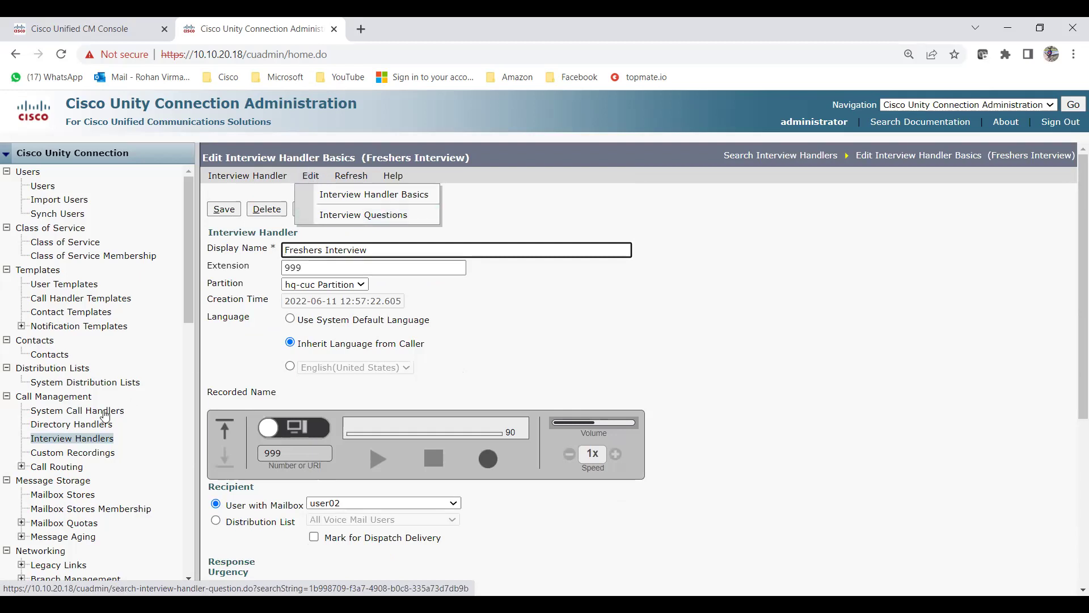
left_click(77, 414)
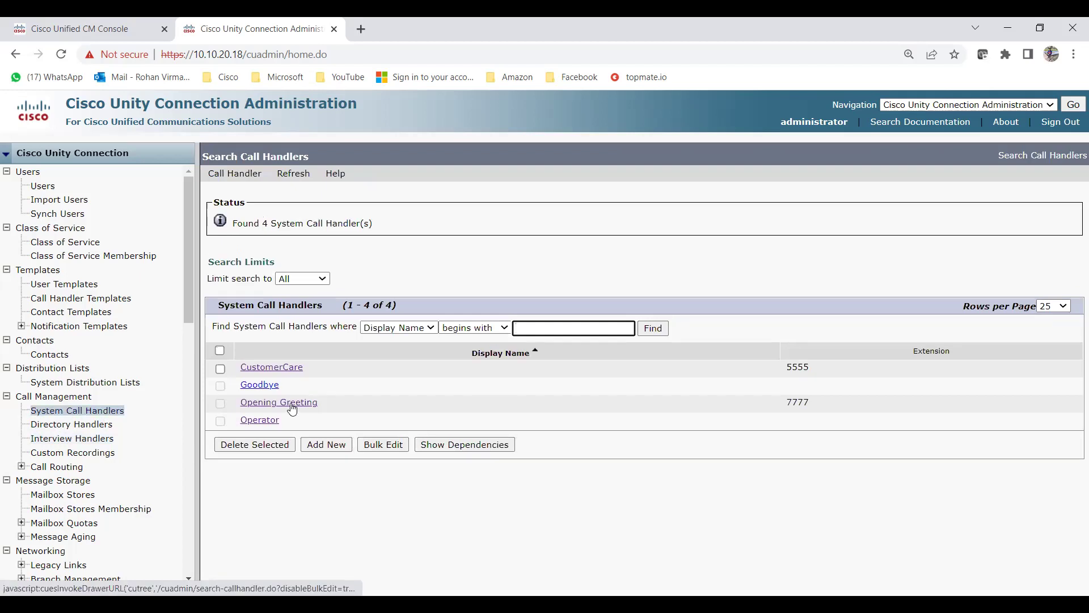
Bring up the Caller Input keys of the Opening Greeting call handler
left_click(292, 406)
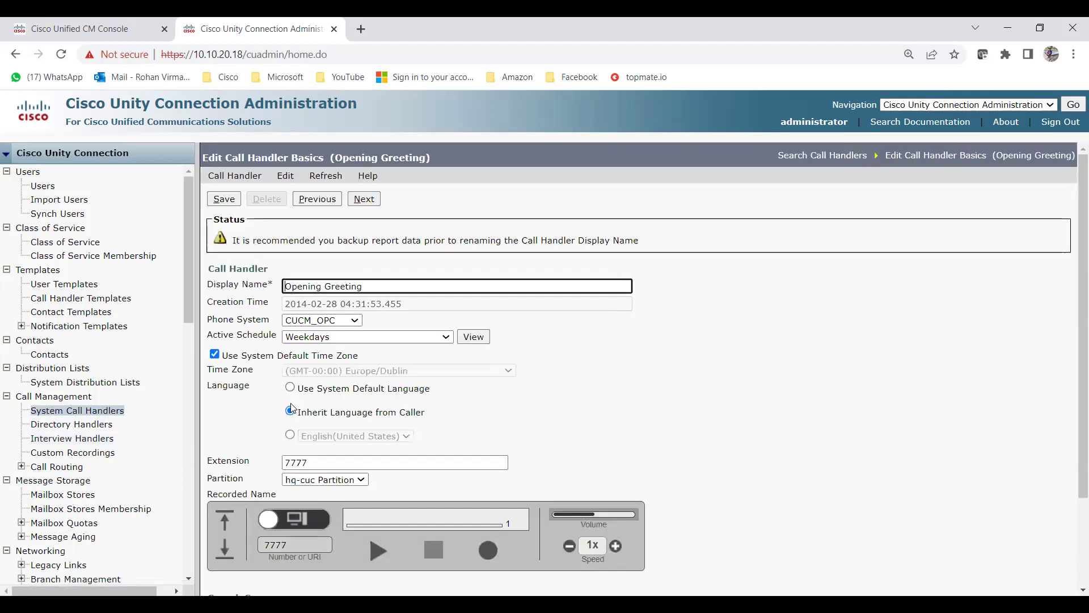
left_click(287, 176)
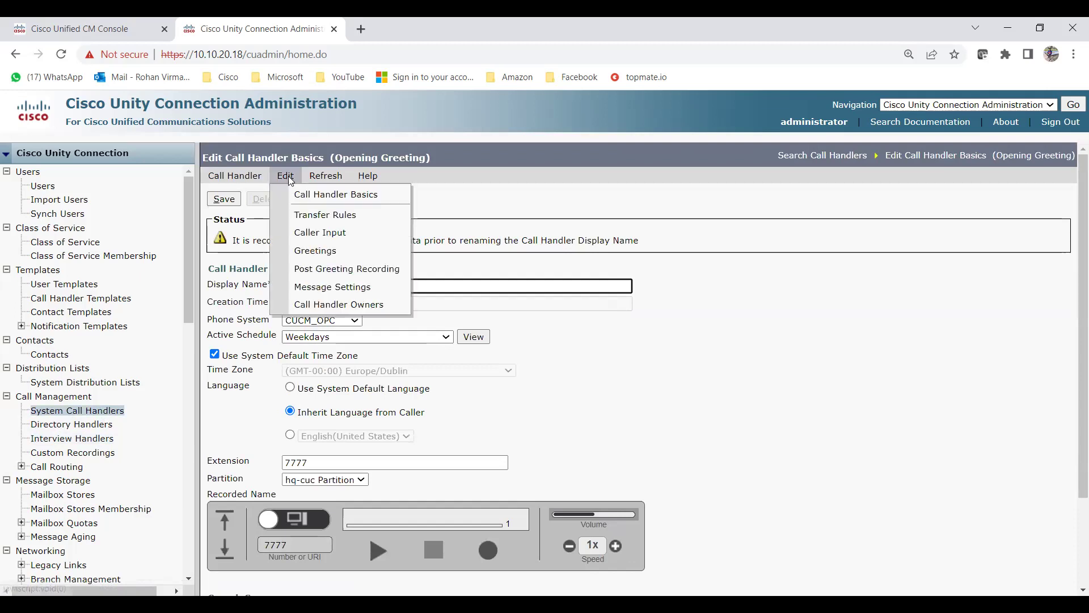
left_click(332, 234)
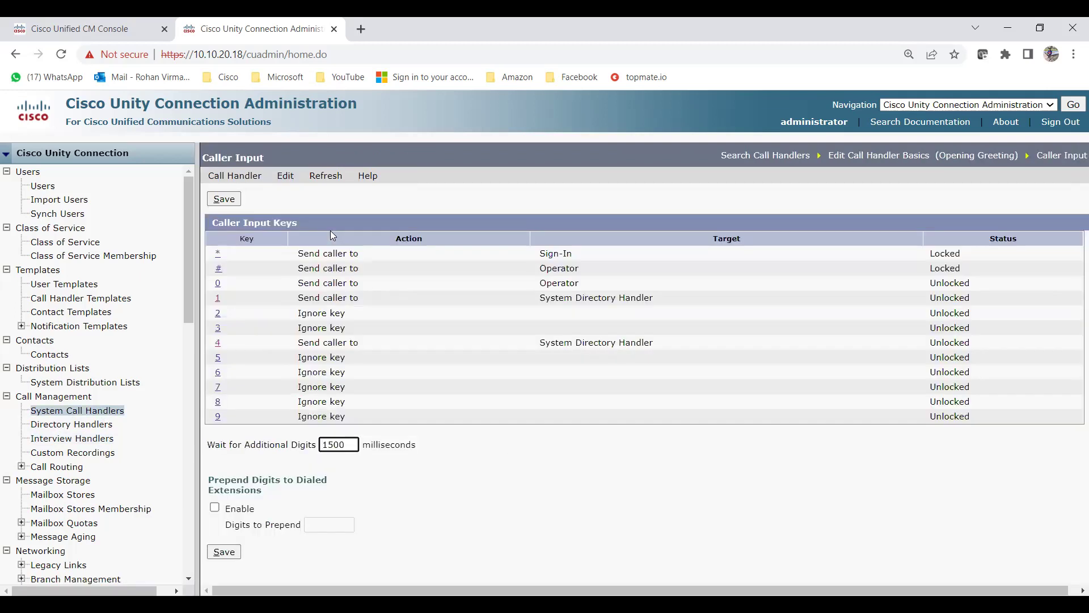
Route key 2 to the Freshers Interview handler, save, and return to the caller input keys list
left_click(218, 320)
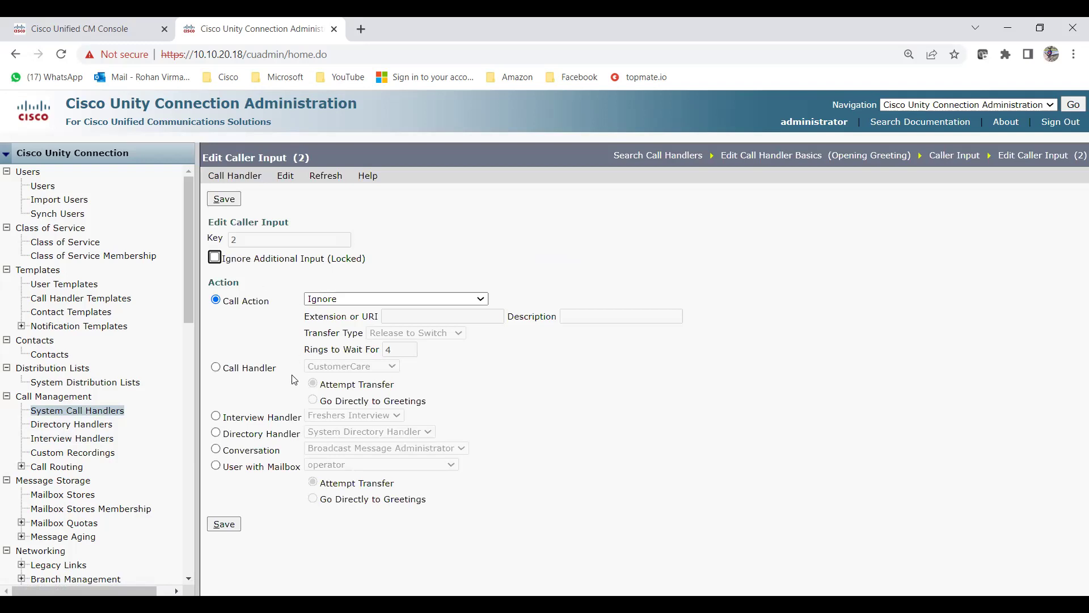
left_click(220, 420)
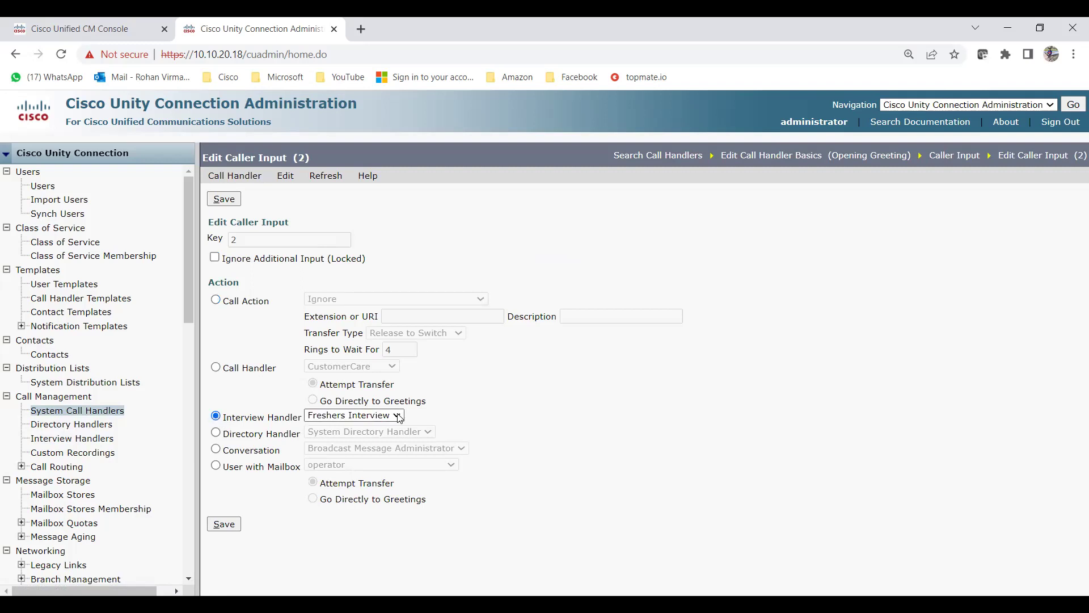
left_click(399, 417)
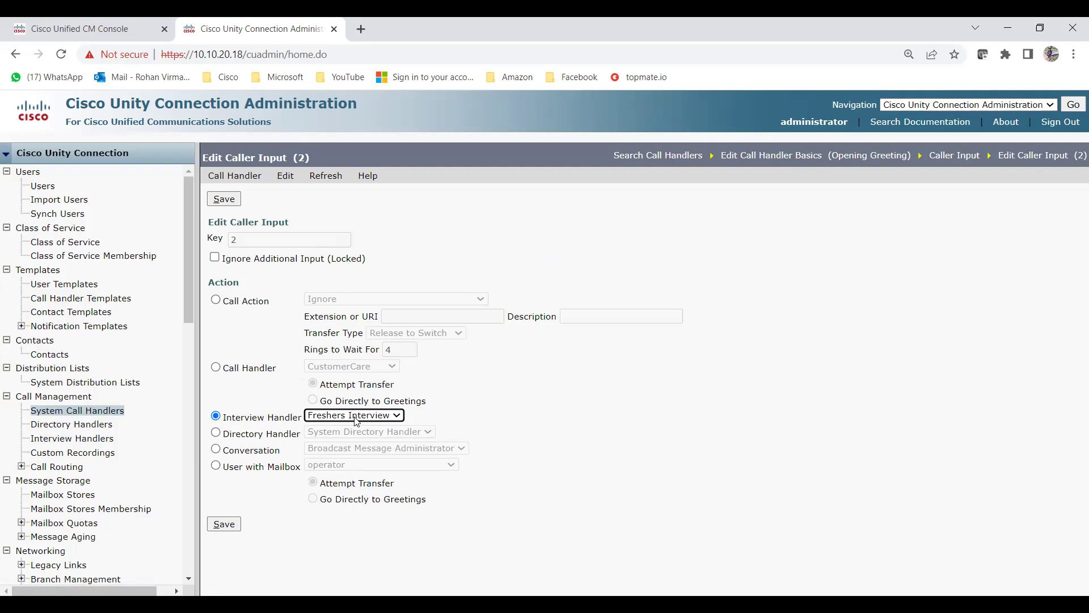
left_click(231, 528)
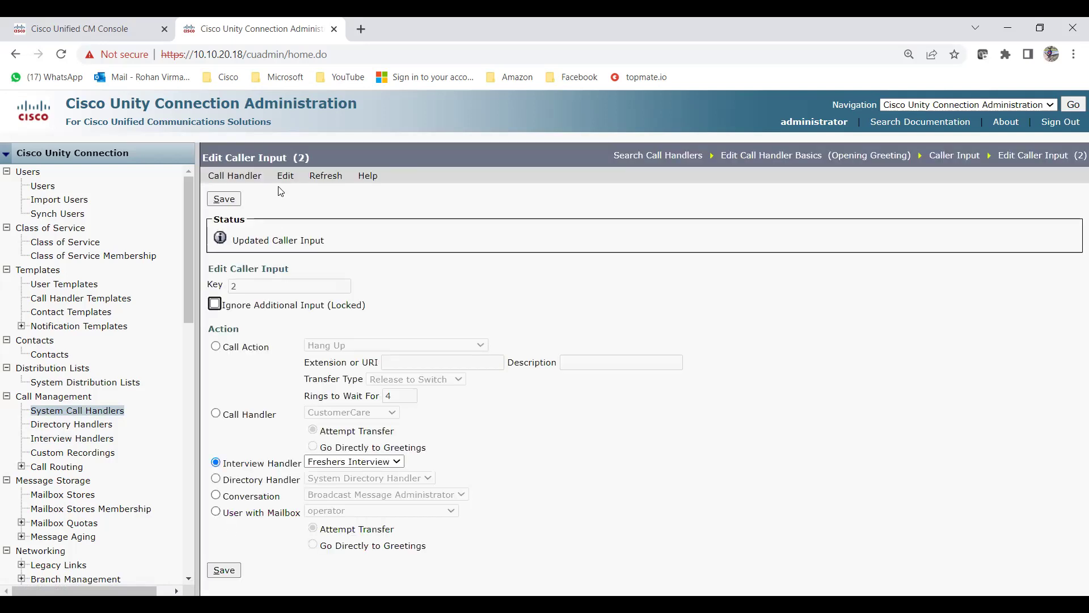
mouse_move(282, 184)
left_click(316, 235)
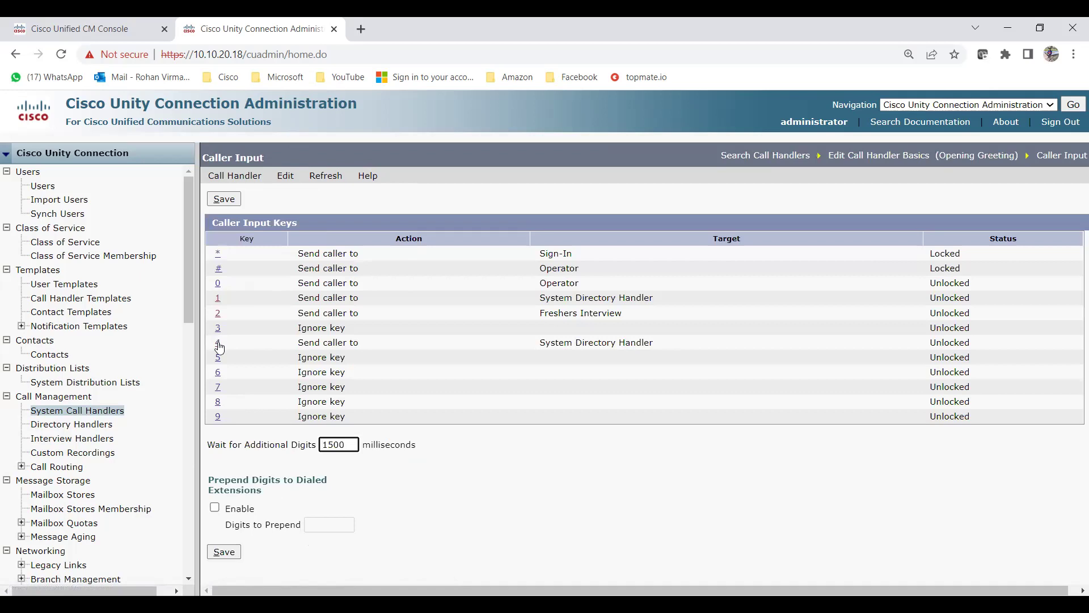
Make key 4 transfer to an alternate contact number described as 'Local tech Support', and save
left_click(219, 343)
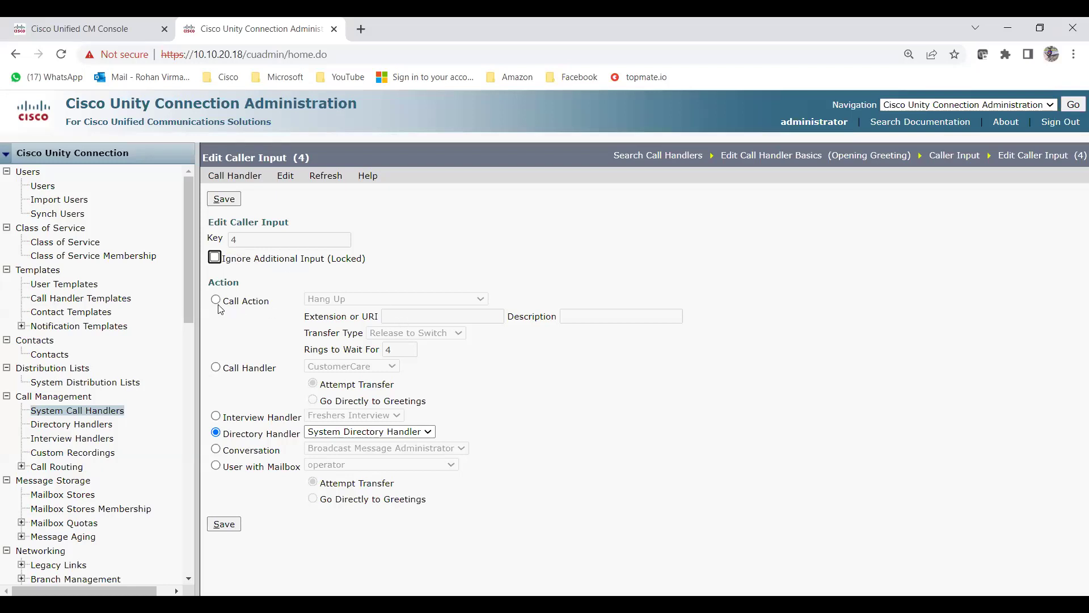
left_click(216, 300)
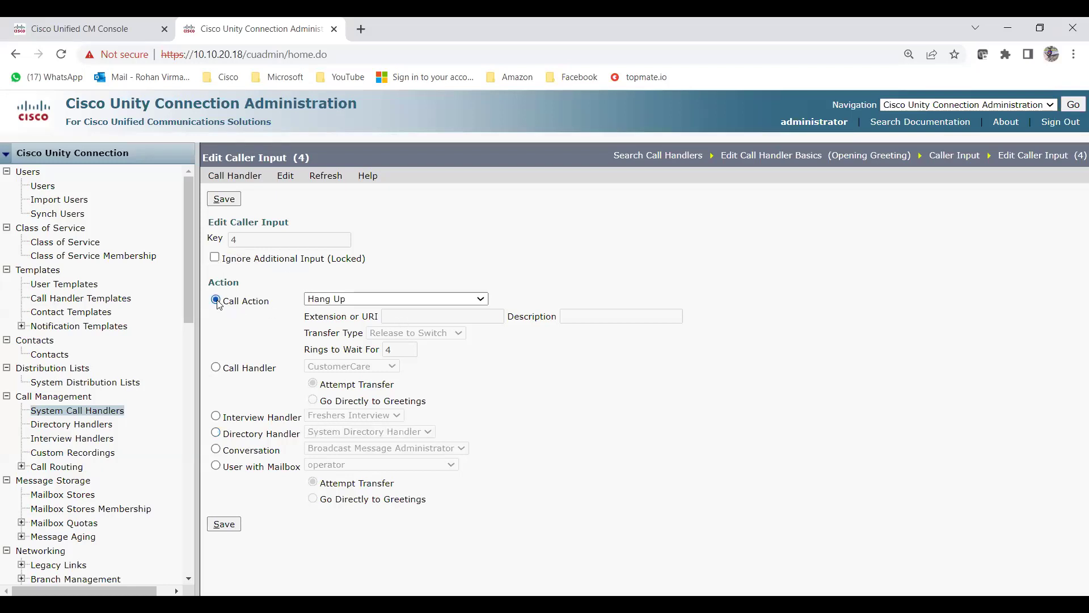
left_click(465, 299)
left_click(414, 315)
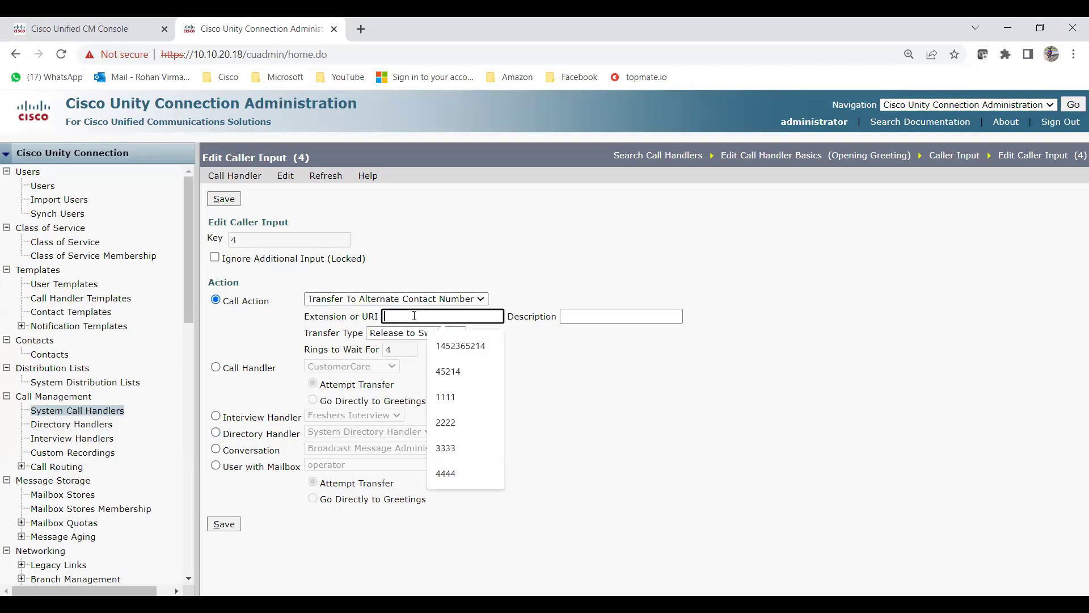
type("456789")
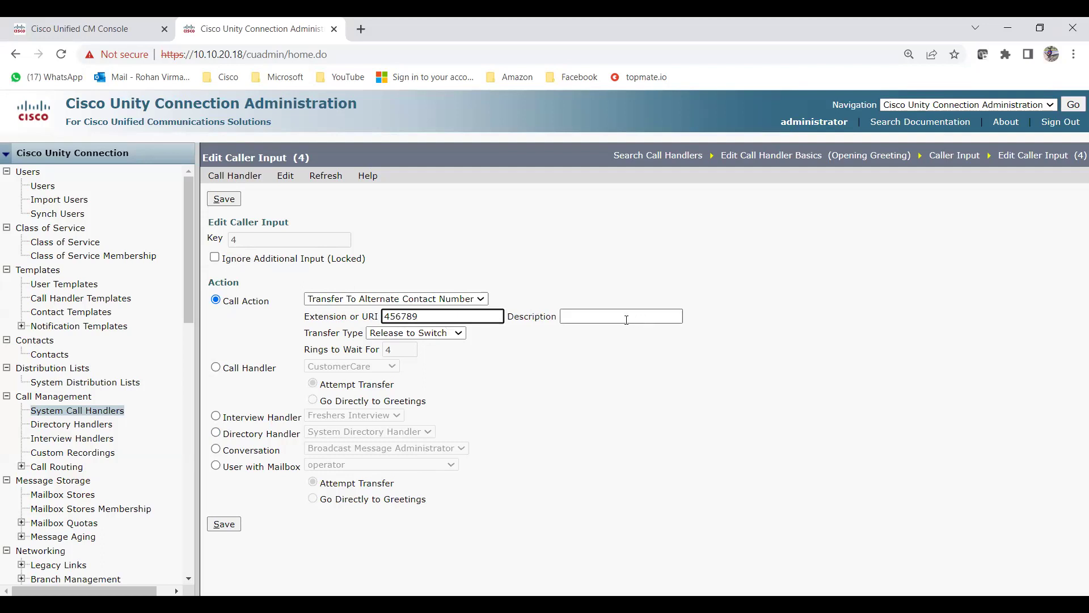
left_click(616, 318)
type("Local t")
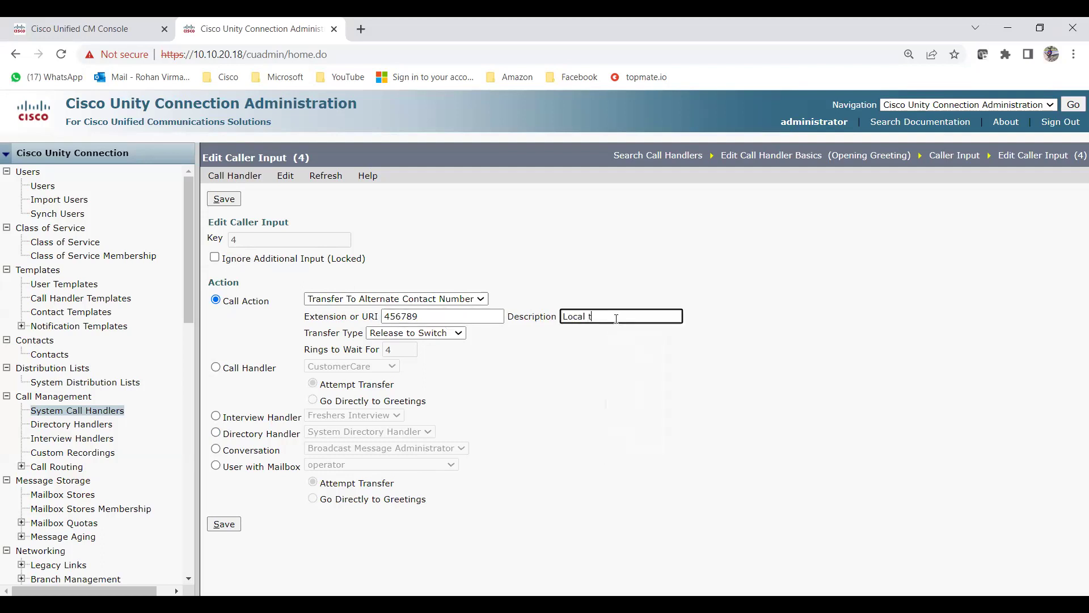
type("ech Support")
left_click(225, 526)
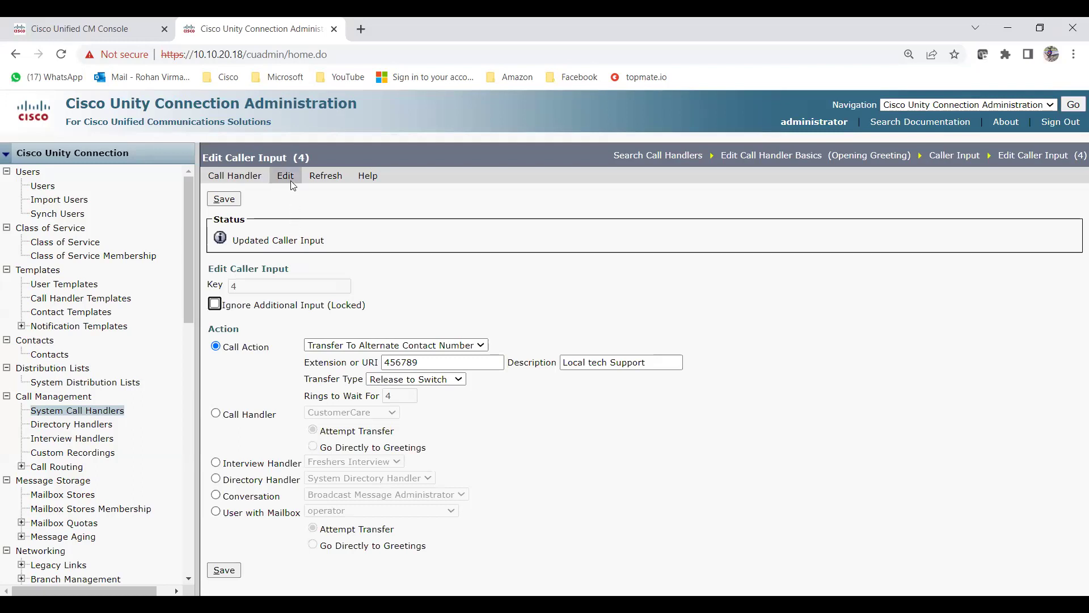
mouse_move(289, 179)
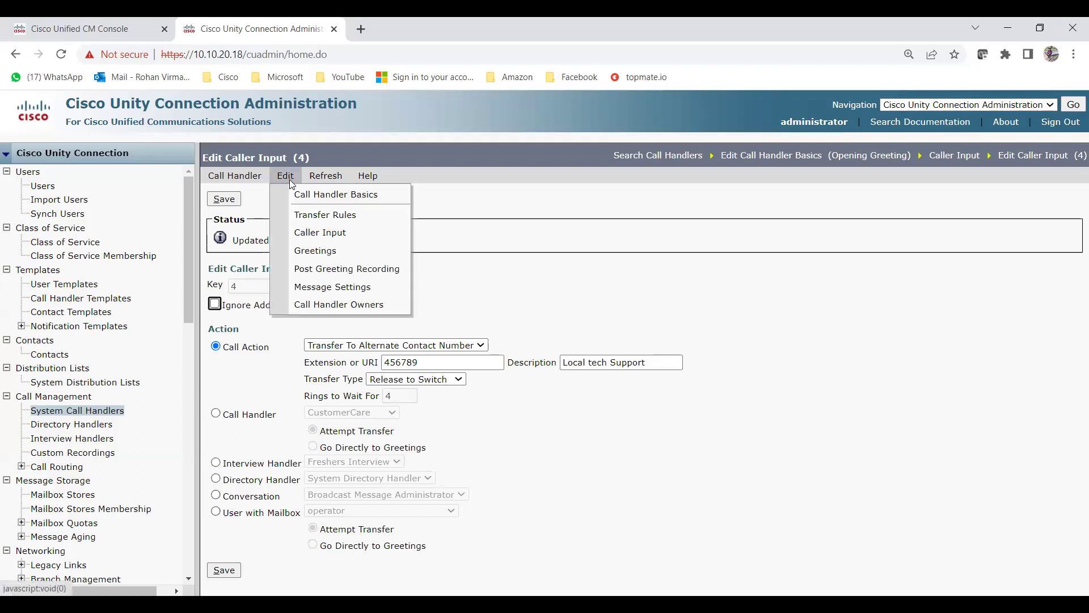
Confirm key 0 routes to the Operator call handler, save it, and return to the caller input keys list
left_click(310, 233)
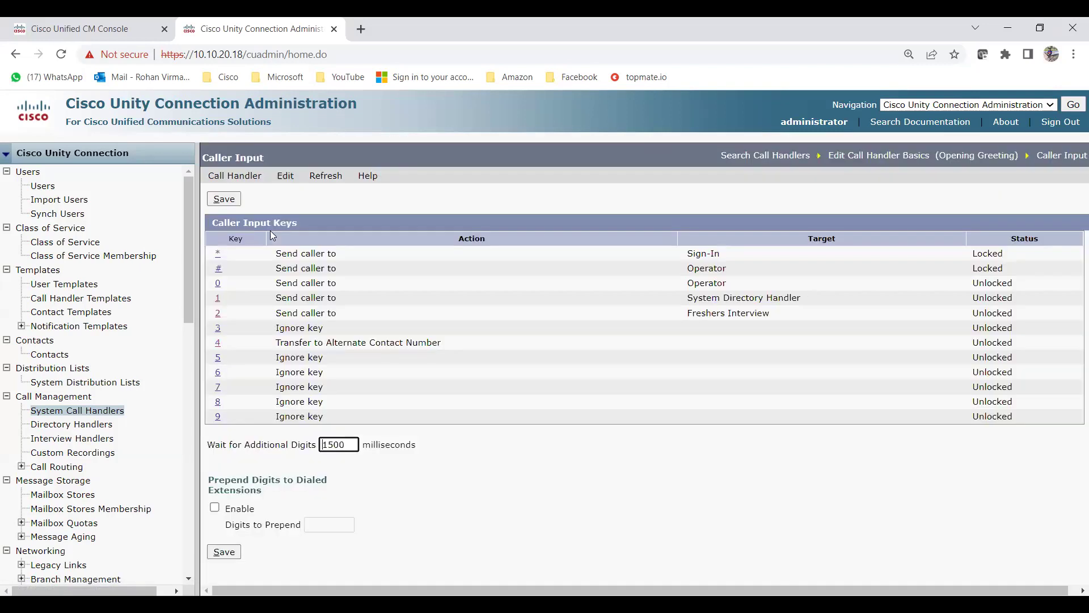
left_click(218, 285)
left_click(217, 285)
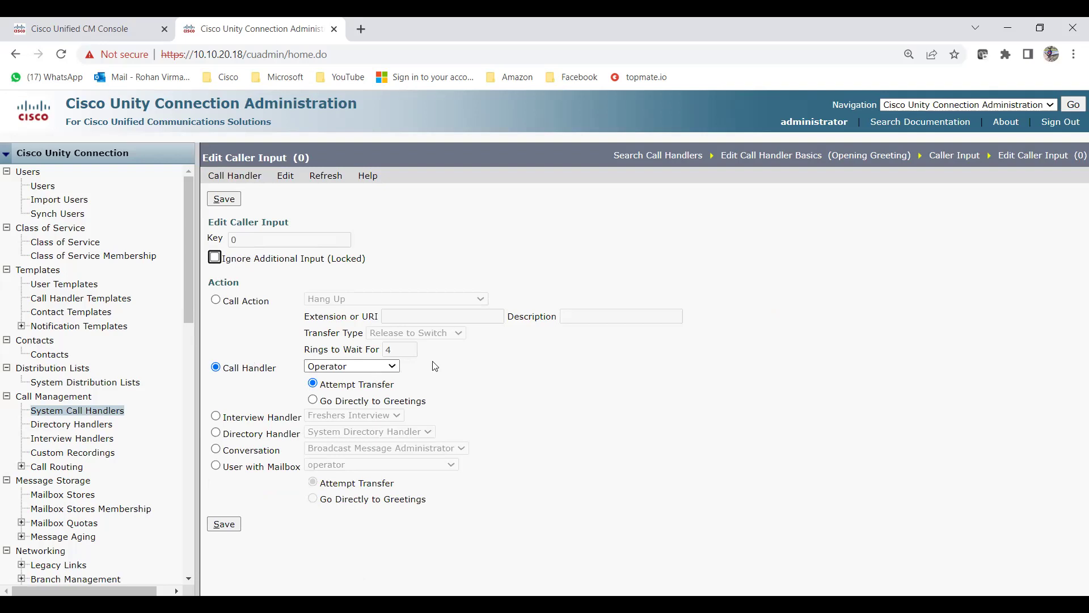
left_click(396, 368)
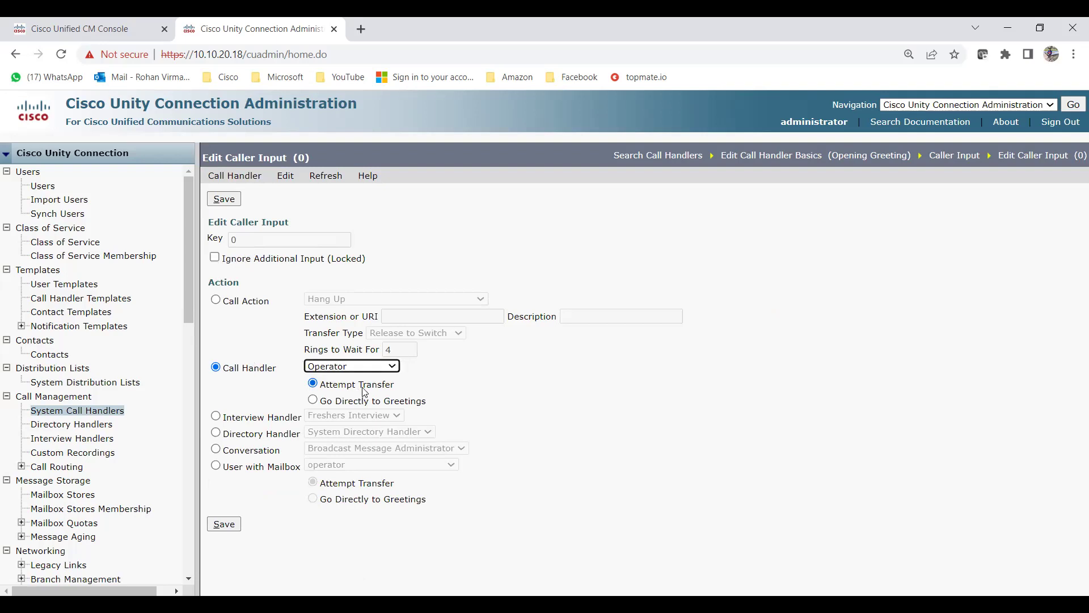
left_click(223, 532)
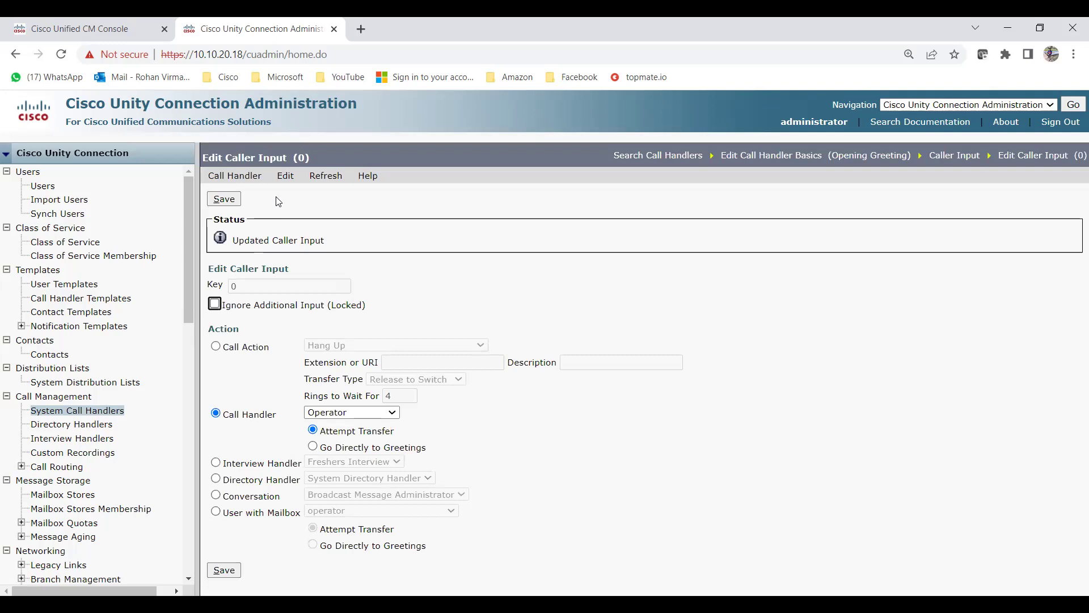
mouse_move(287, 185)
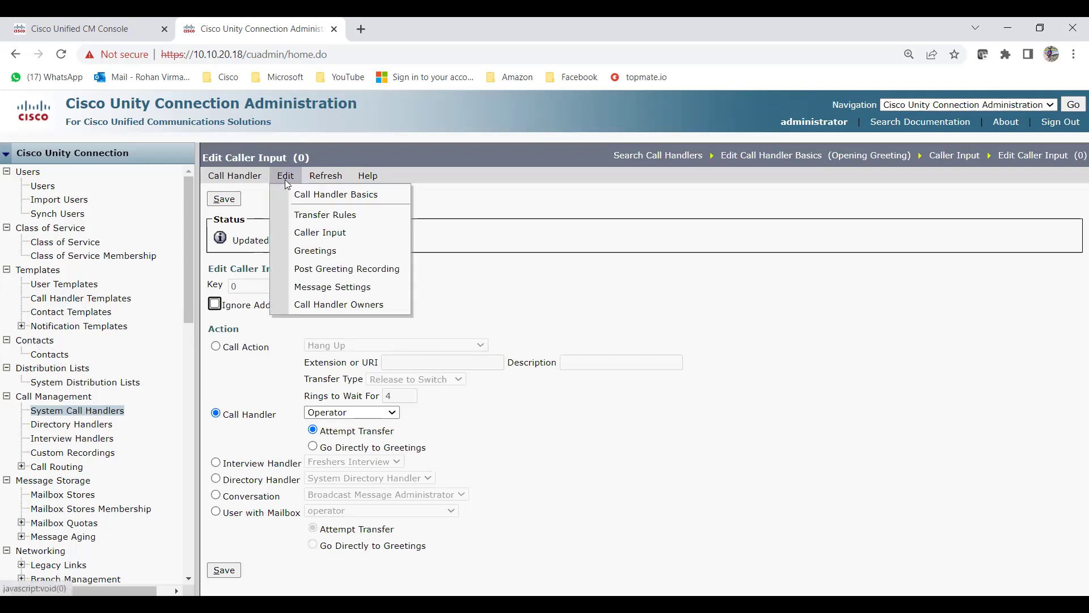
left_click(304, 235)
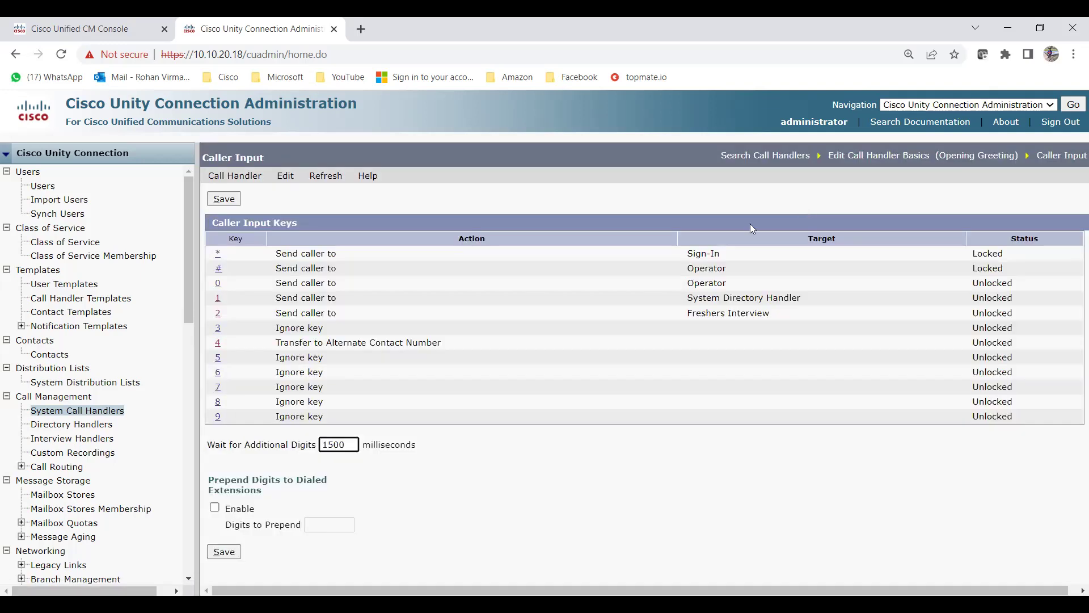
Set the # key's call action to Ignore, save, and return to the caller input keys list
left_click(219, 271)
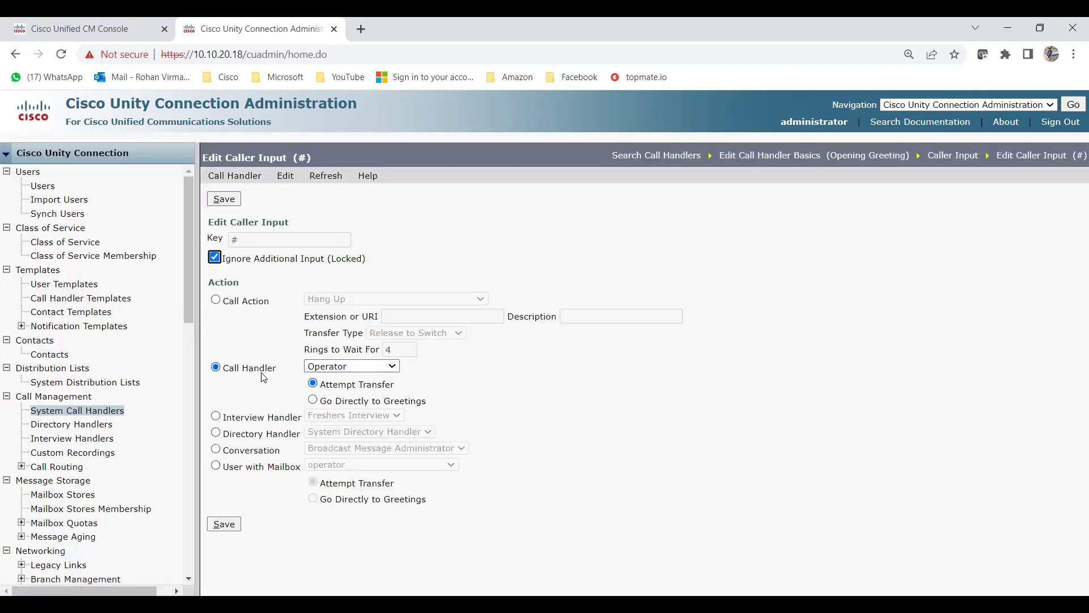
left_click(217, 301)
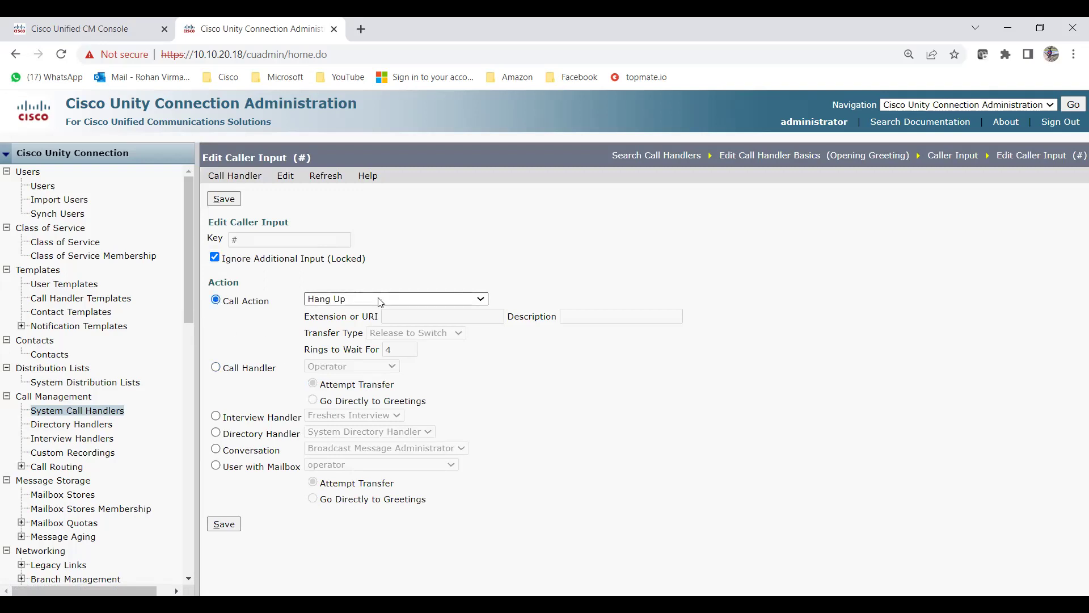
left_click(381, 322)
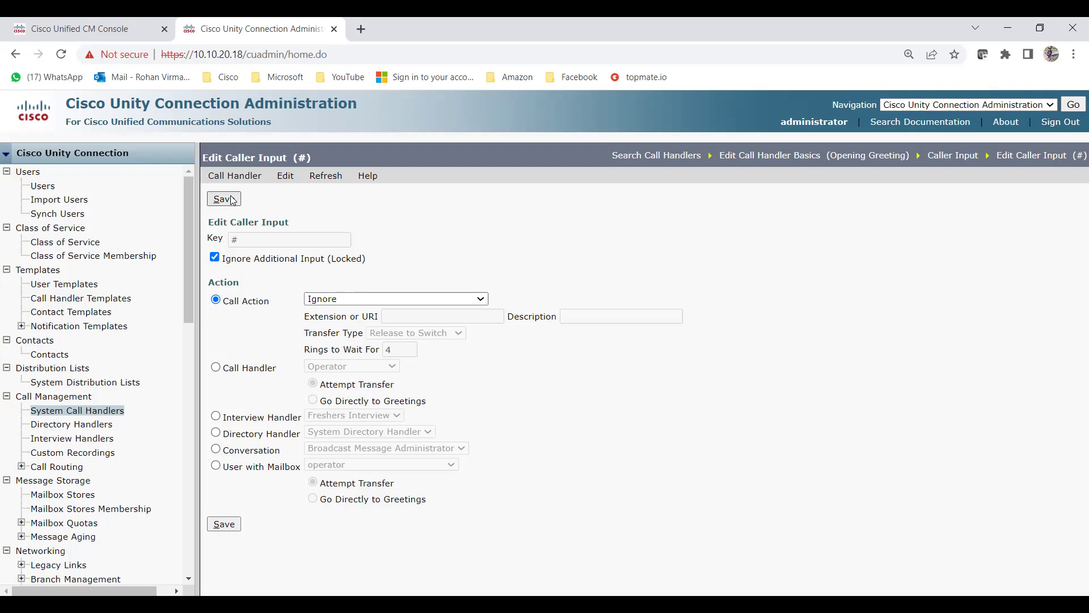
left_click(225, 199)
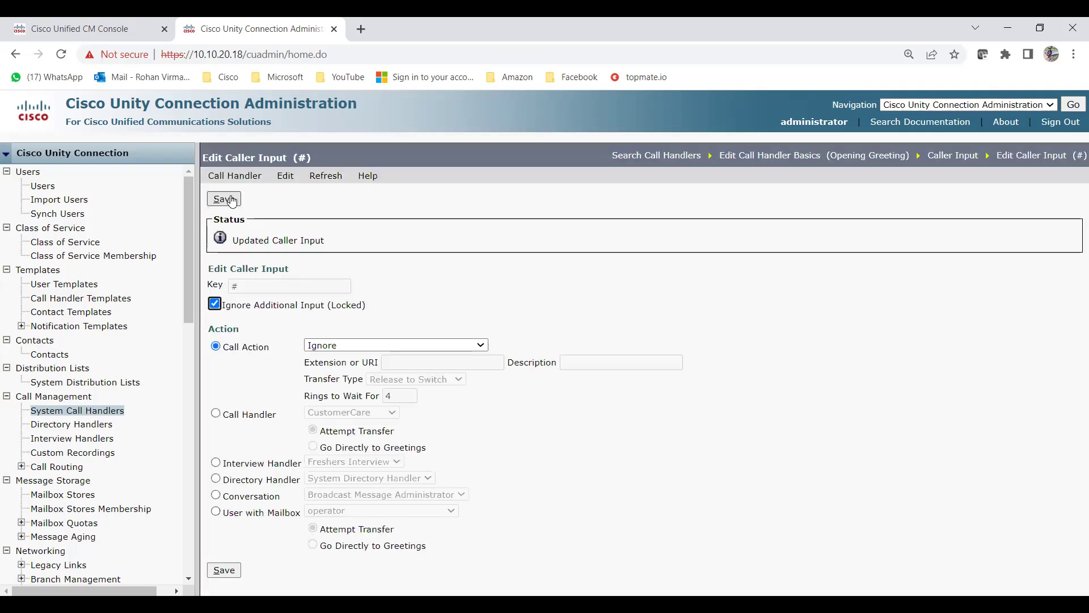
left_click(285, 175)
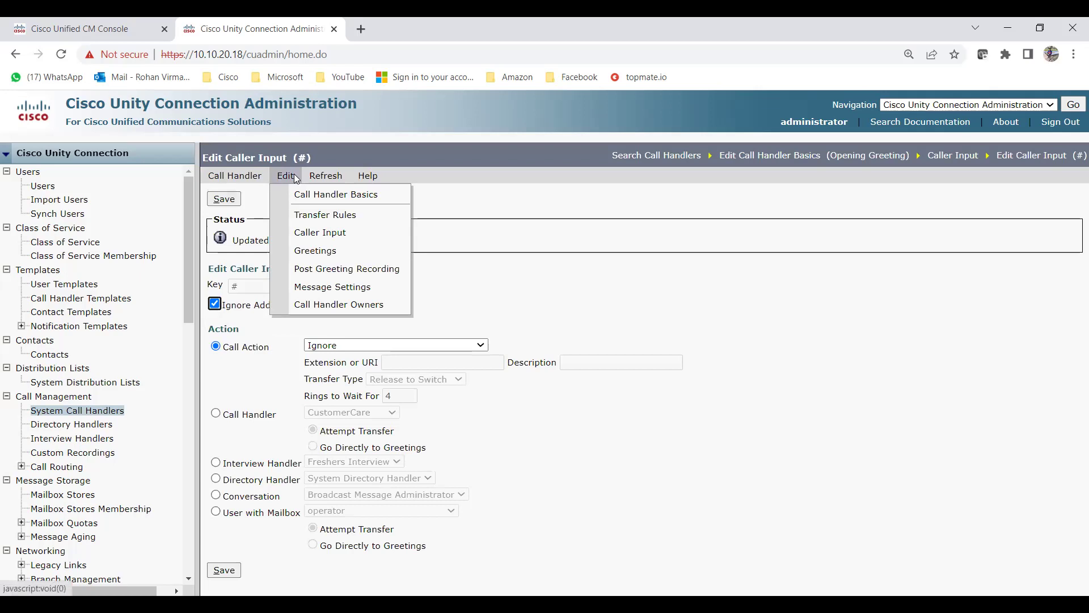
left_click(308, 233)
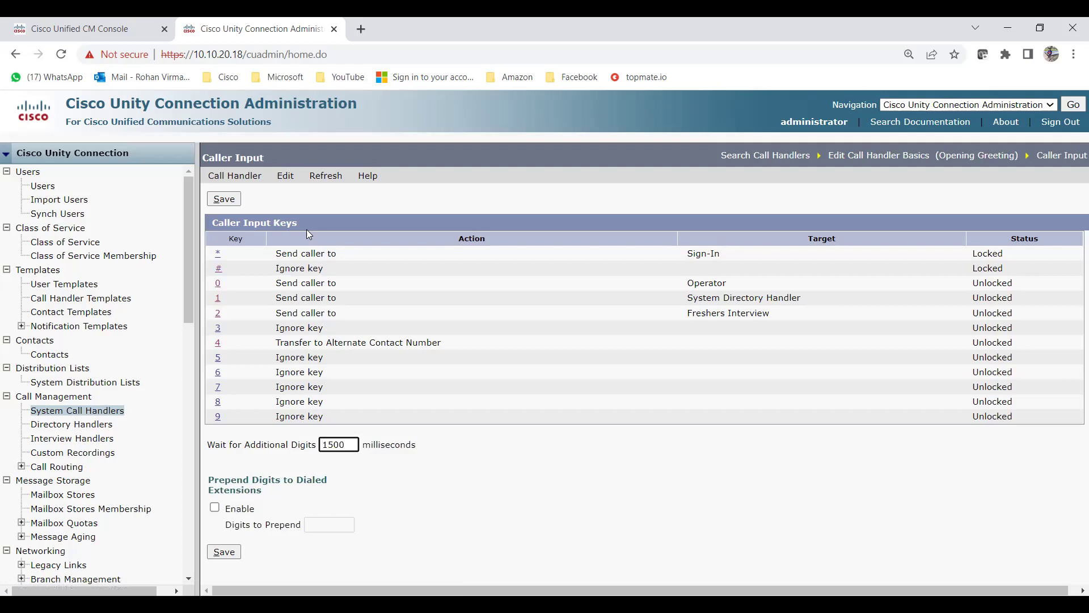
left_click_drag(272, 285, 339, 286)
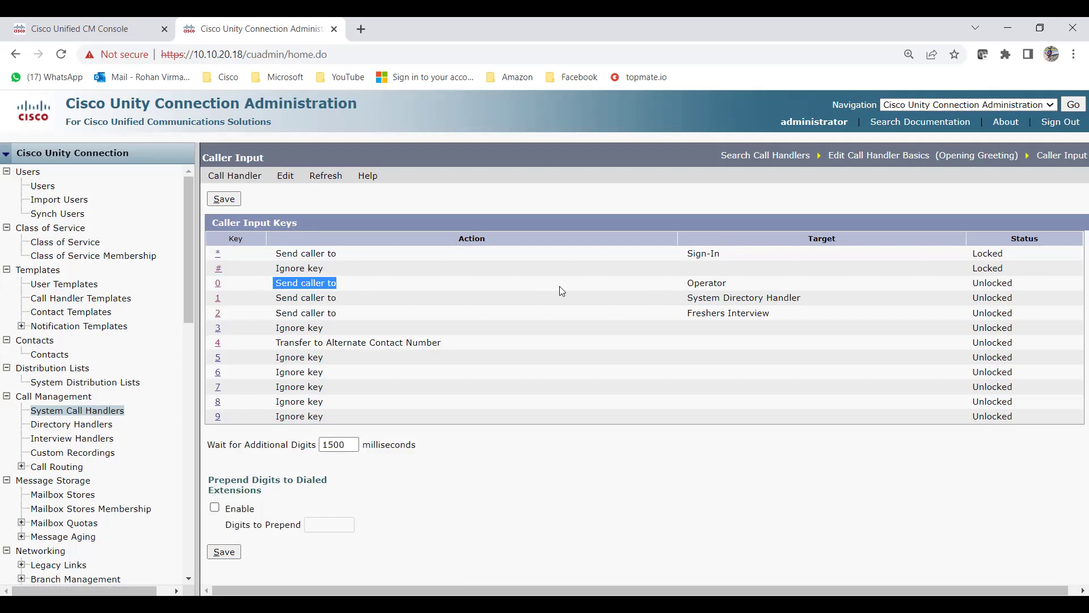
left_click(275, 301)
right_click(336, 301)
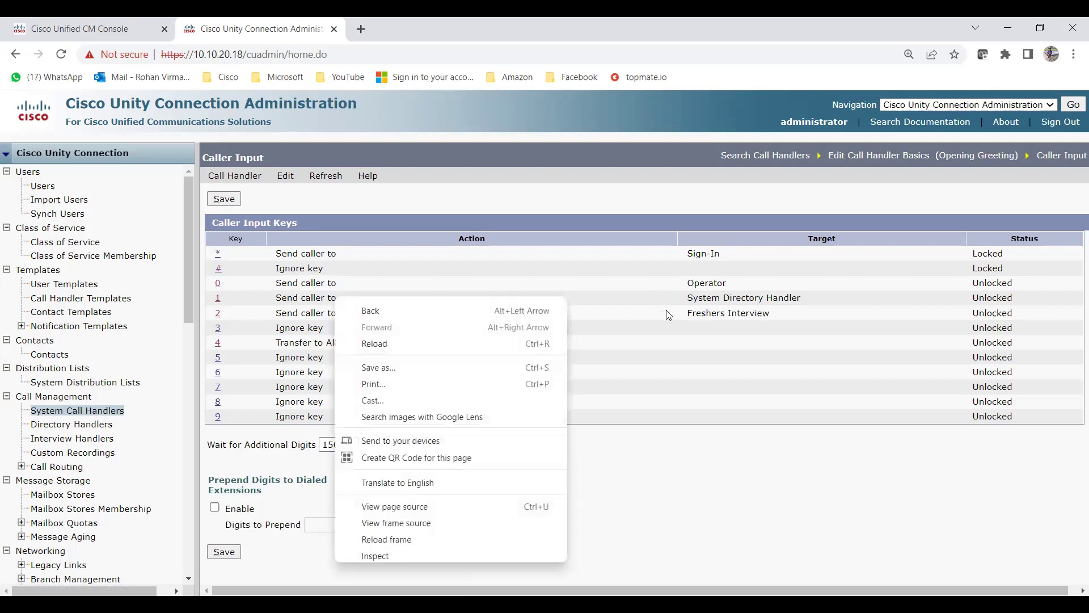
left_click(693, 297)
left_click_drag(693, 296, 766, 297)
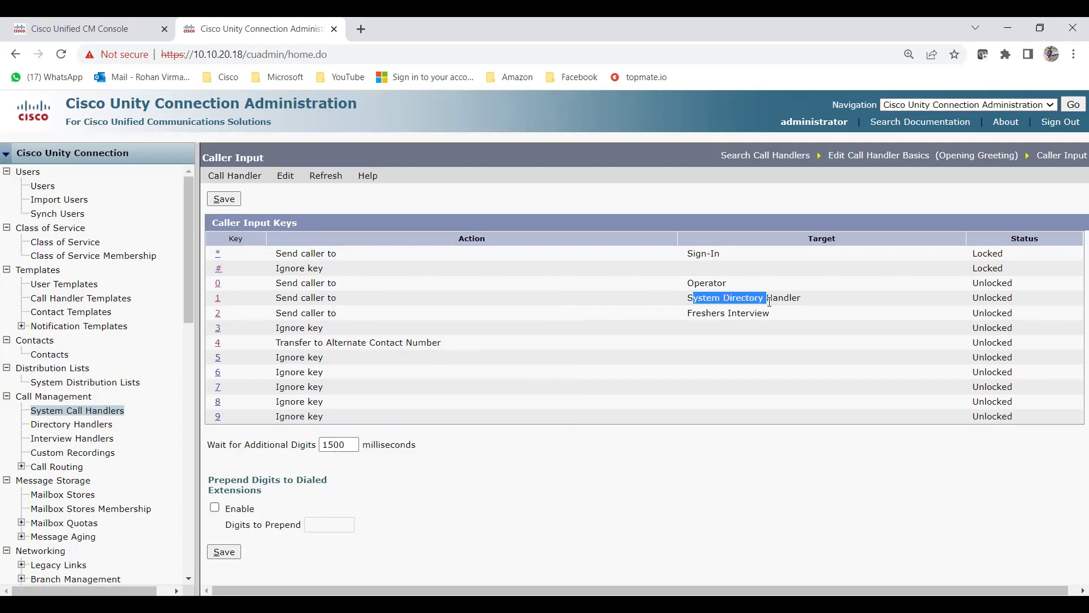
left_click_drag(274, 313, 339, 314)
left_click_drag(786, 318, 686, 316)
left_click_drag(234, 343, 215, 343)
left_click_drag(452, 346, 277, 344)
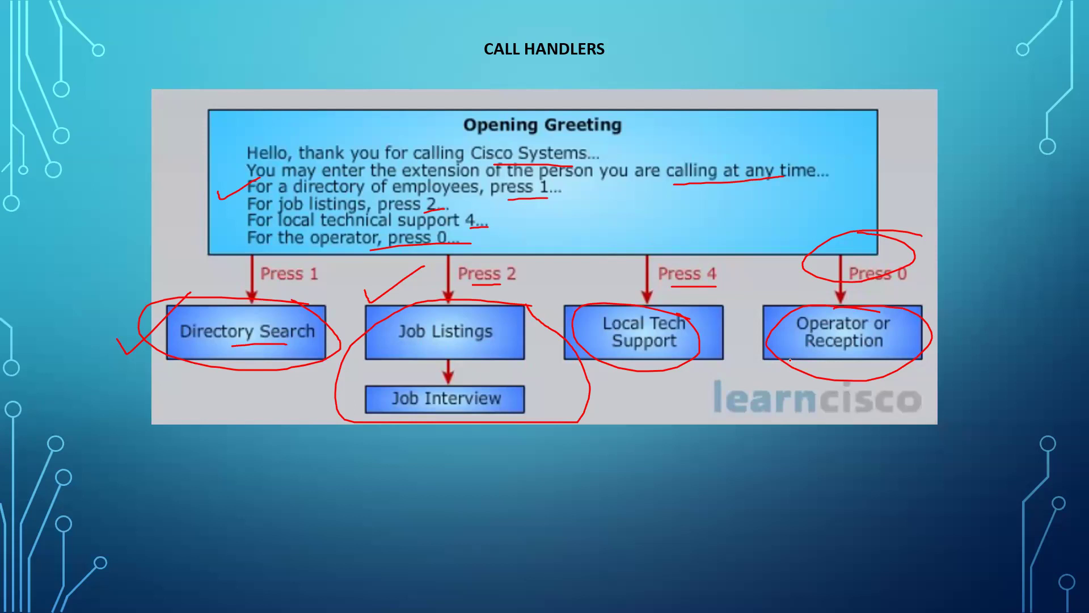
Advance the slideshow to the Thank You slide
key("Right")
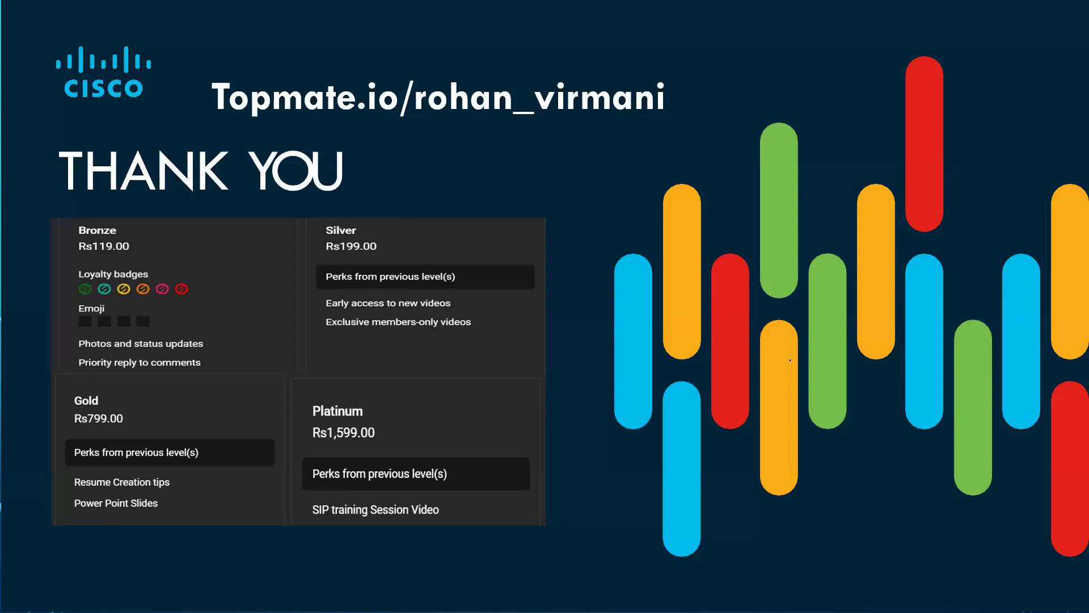